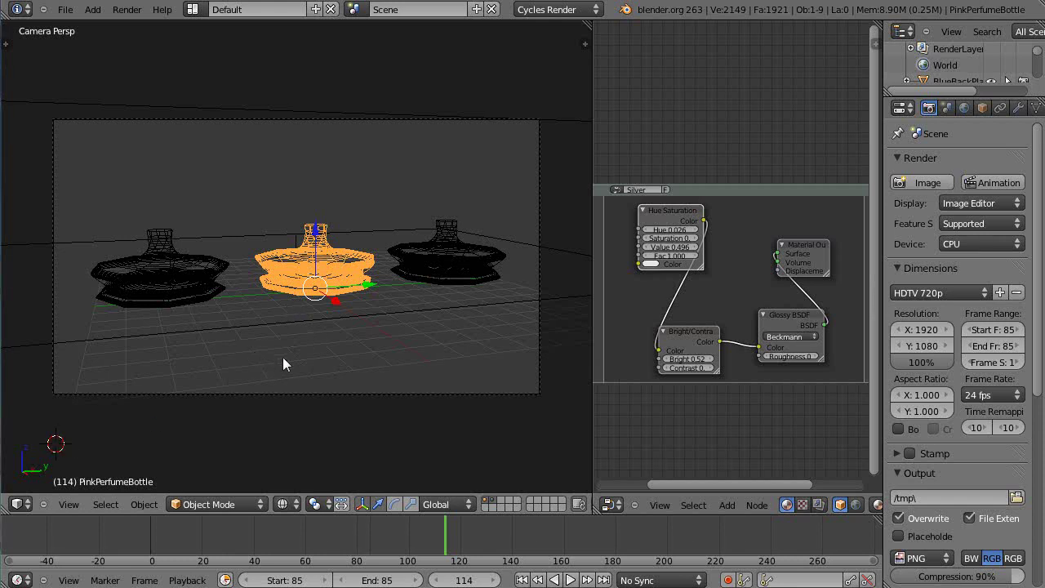
# Switch the 3D View to Rendered shading and zoom around the purple, silver and blue bottles
pyautogui.scroll(2, 379, 304)
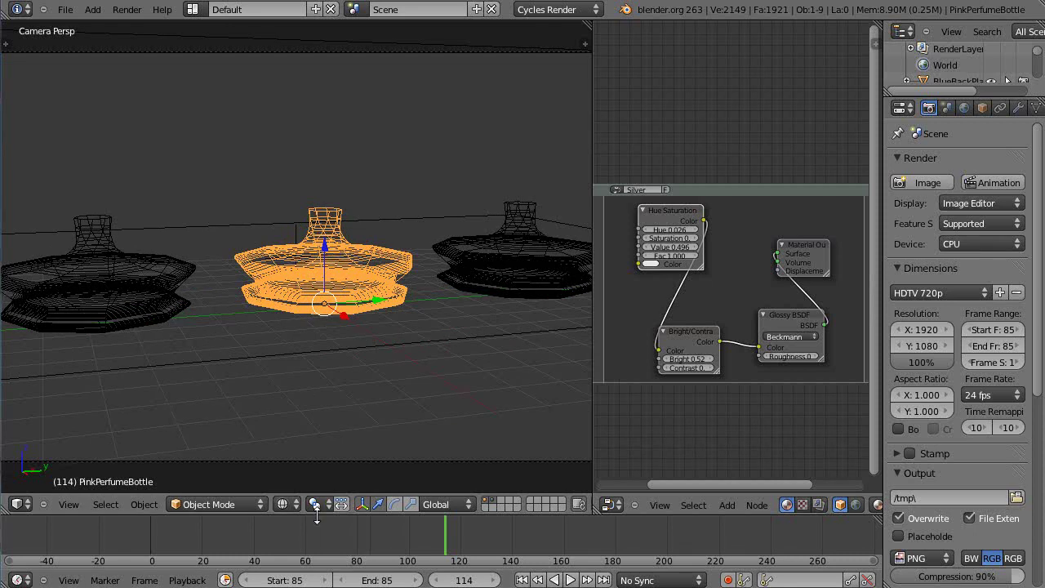
pyautogui.click(286, 503)
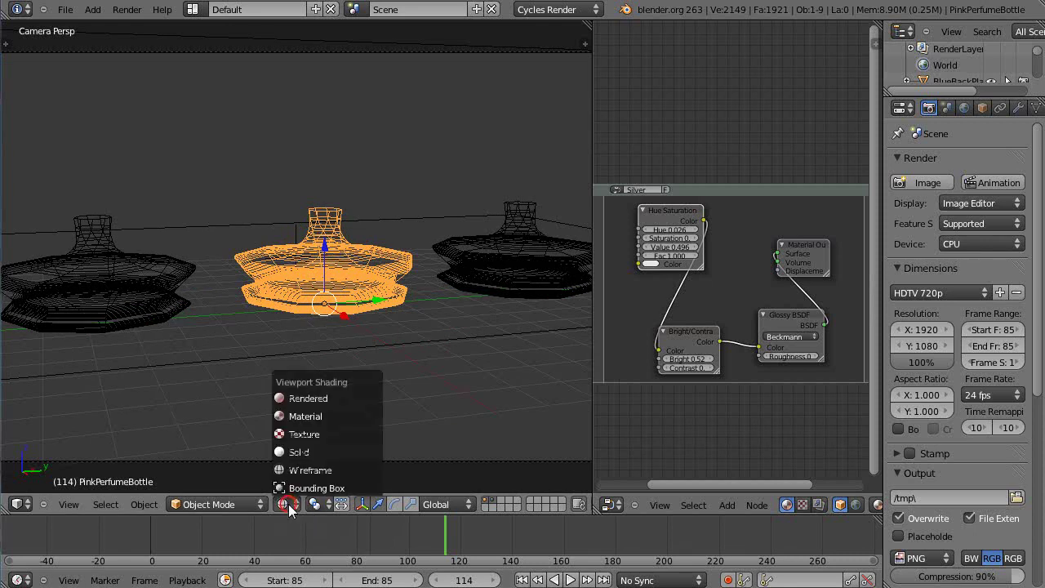
pyautogui.click(302, 398)
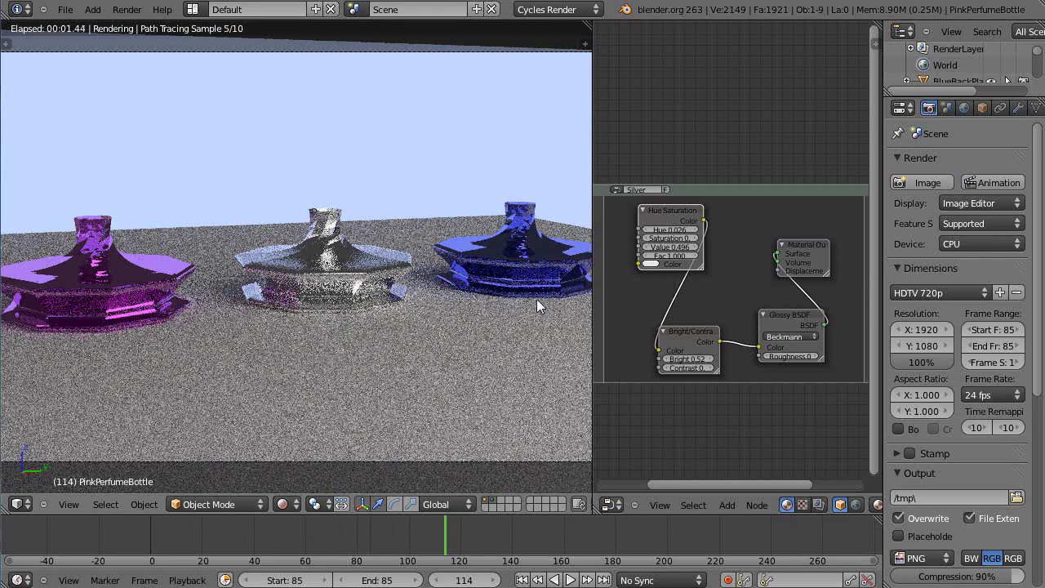
pyautogui.scroll(2, 381, 315)
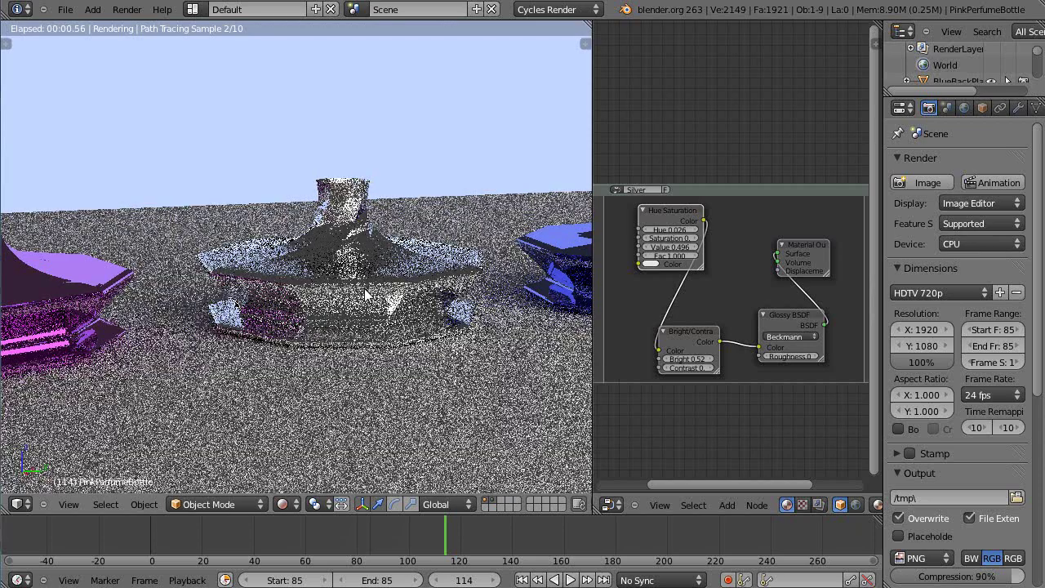
pyautogui.scroll(-3, 367, 294)
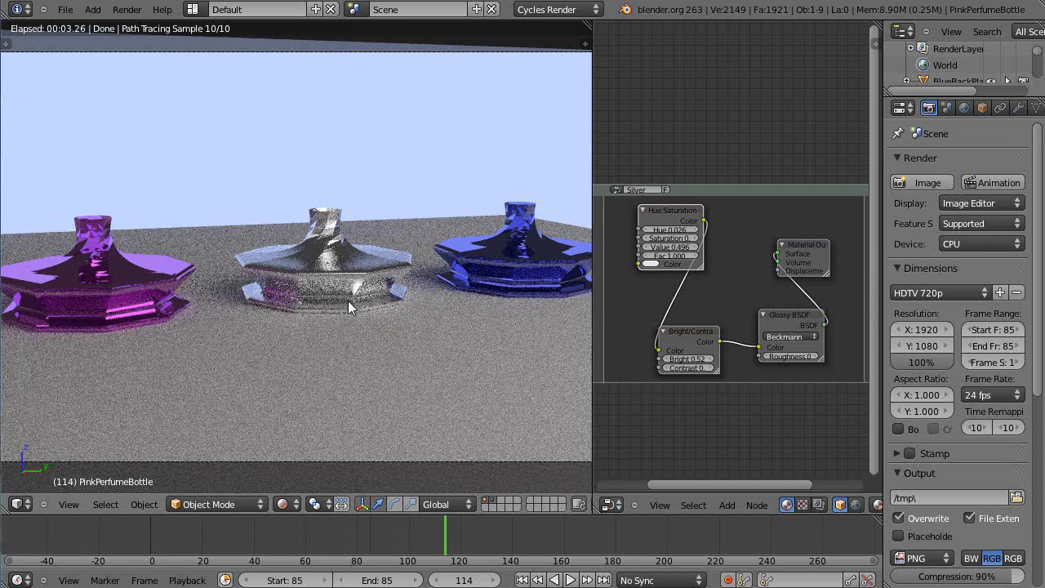
pyautogui.scroll(1, 348, 300)
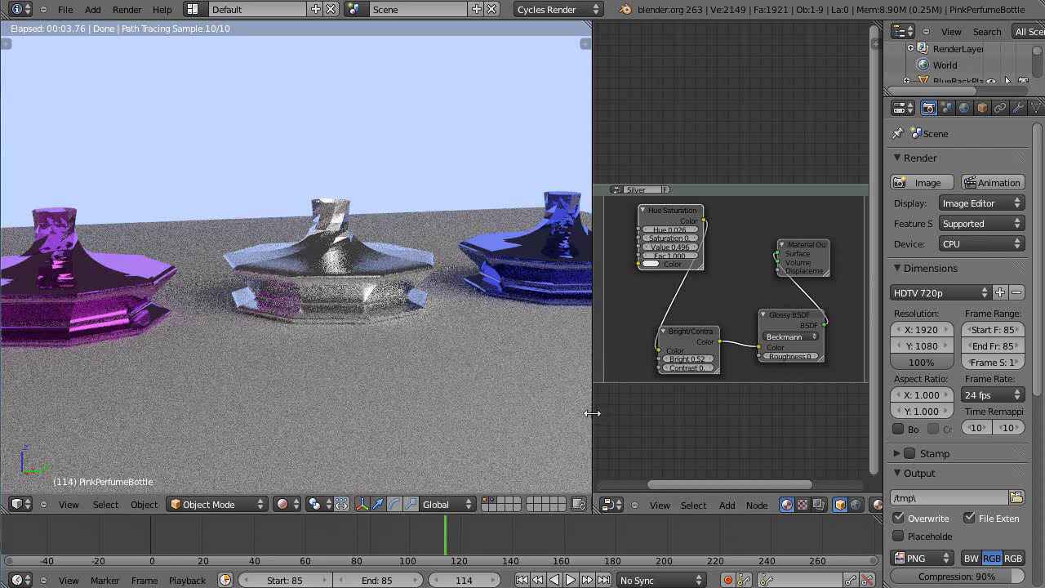
# Widen the node editor across the screen, zoom in, and move the Silver frame upward
pyautogui.moveTo(594, 417); pyautogui.dragTo(242, 378)
pyautogui.scroll(1, 630, 356)
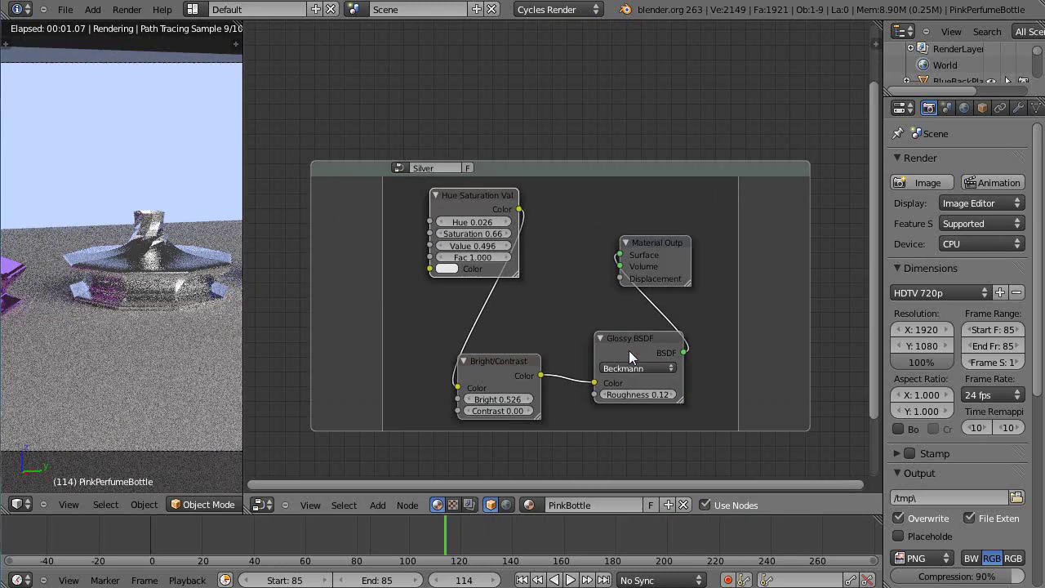
pyautogui.moveTo(553, 174); pyautogui.dragTo(558, 120)
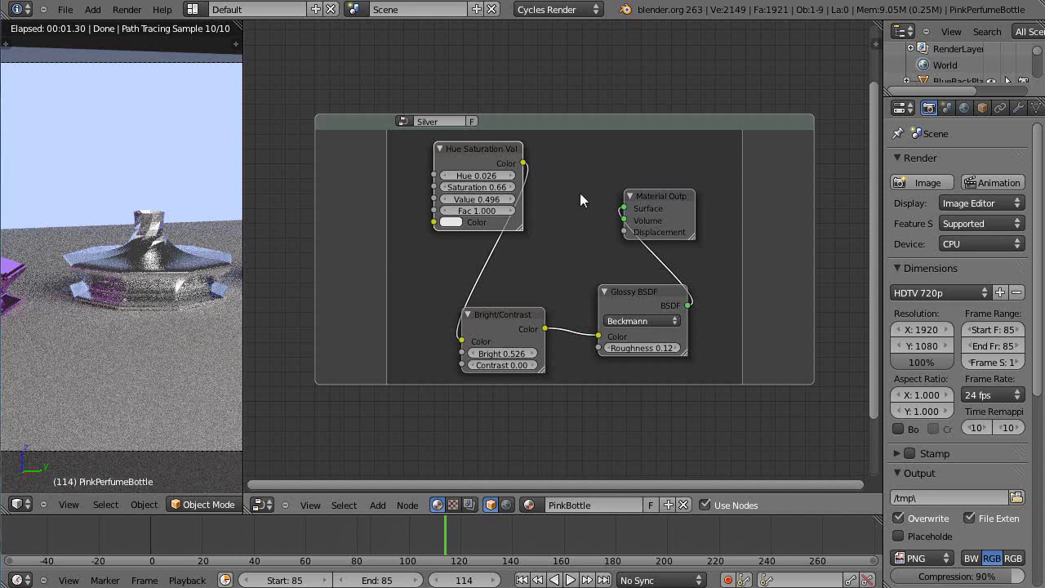
# Open CyclesMaterisIsNodes7.blend from recent files and view it in Rendered shading
pyautogui.click(64, 15)
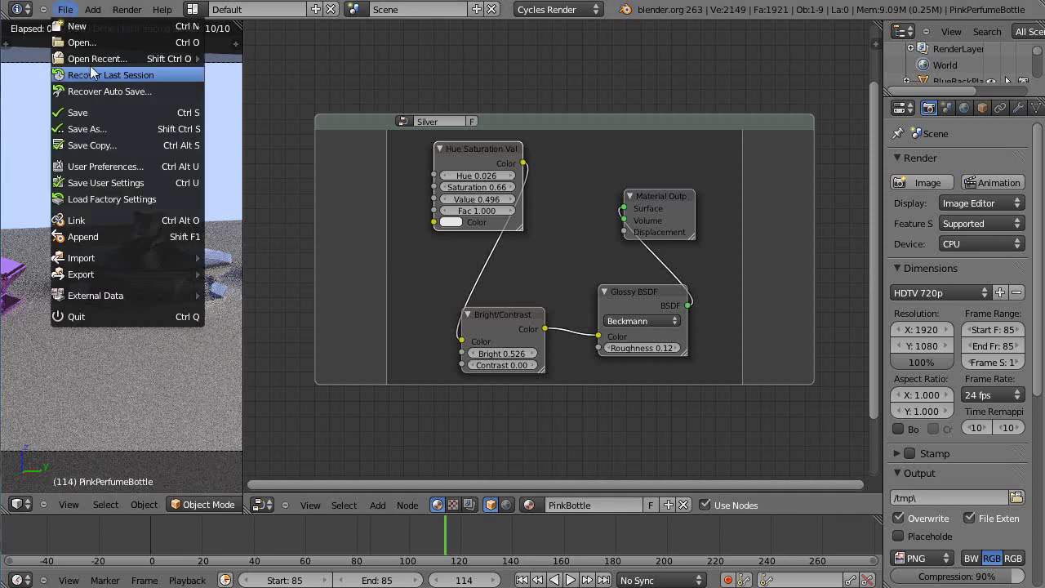
pyautogui.moveTo(91, 59)
pyautogui.click(282, 75)
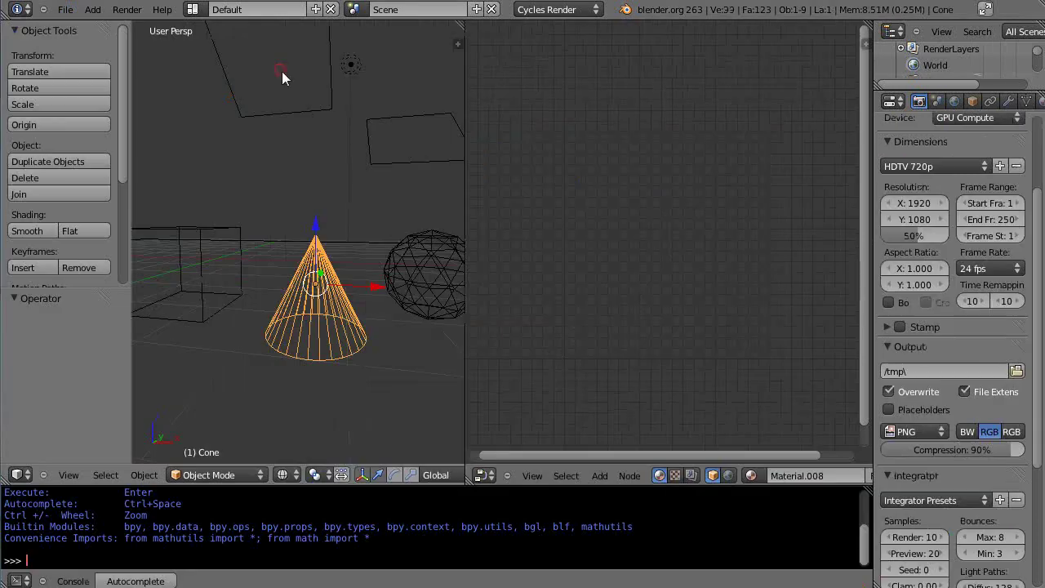
pyautogui.click(281, 474)
pyautogui.click(296, 368)
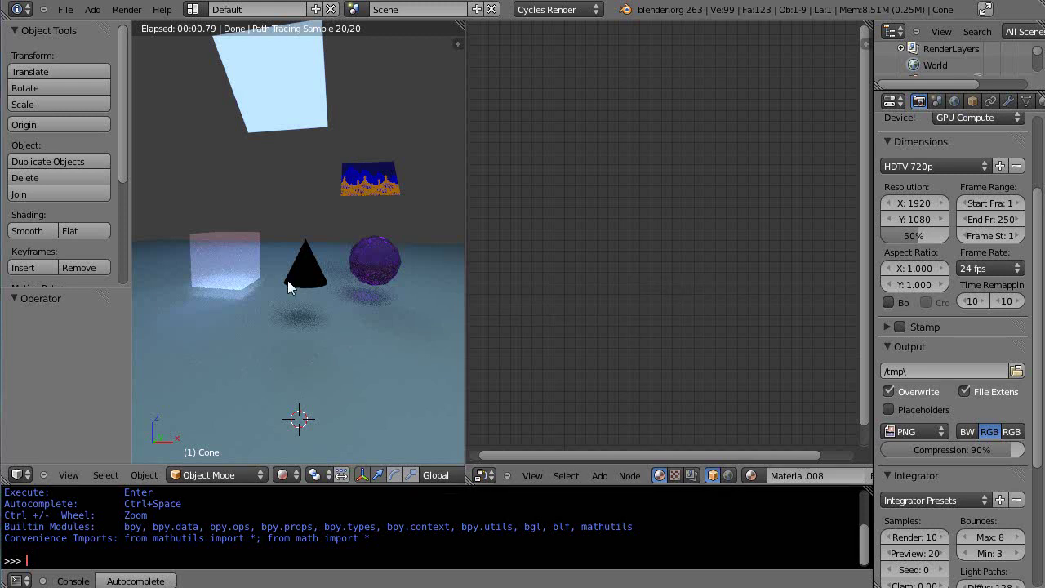
# Append the Silver node group from Bottles_Glass_Silver_Glass4.blend's NodeTree category
pyautogui.hotkey('shift', 'F1')
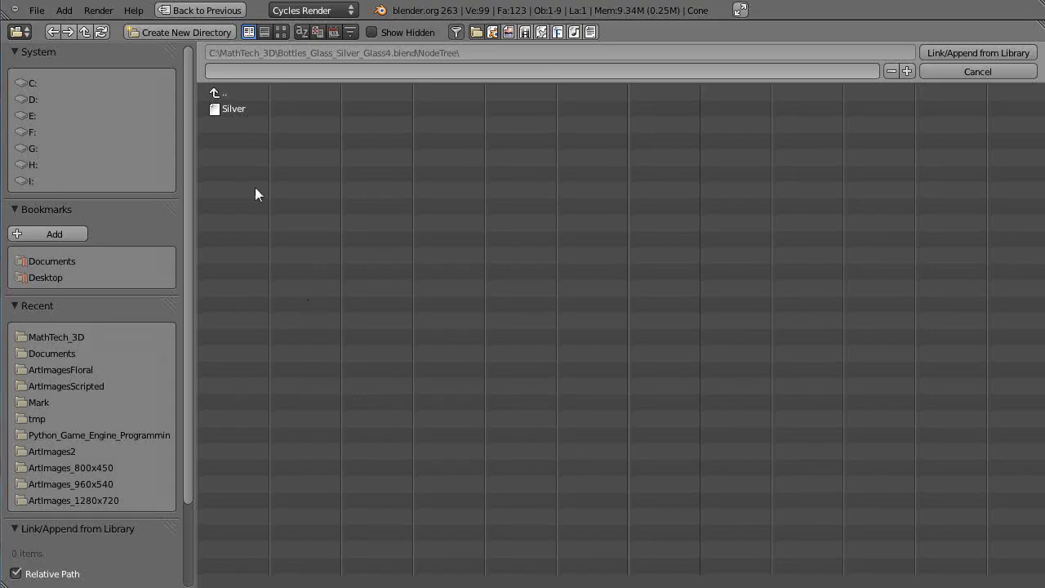
pyautogui.click(221, 92)
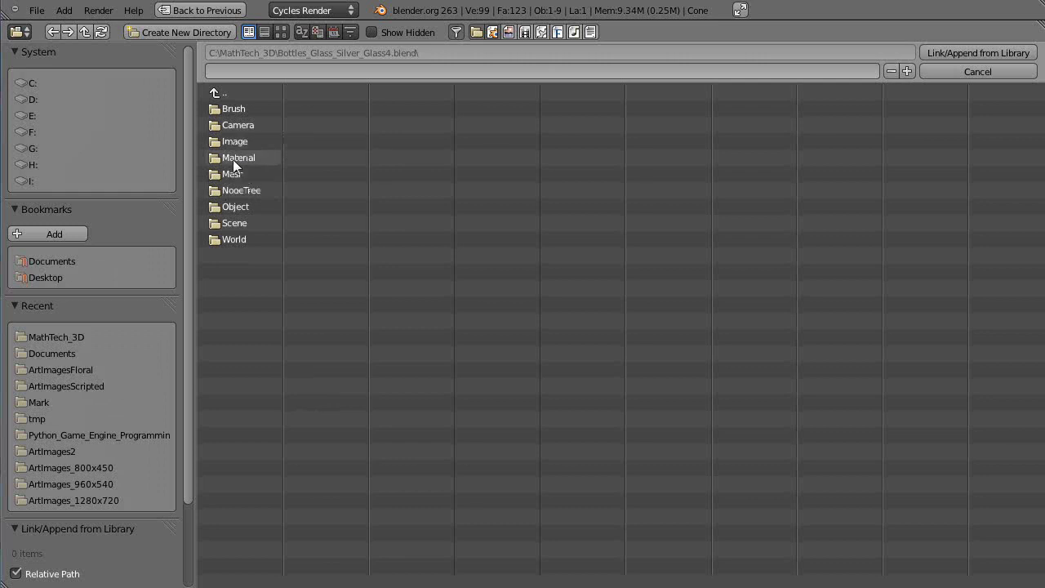
pyautogui.click(213, 190)
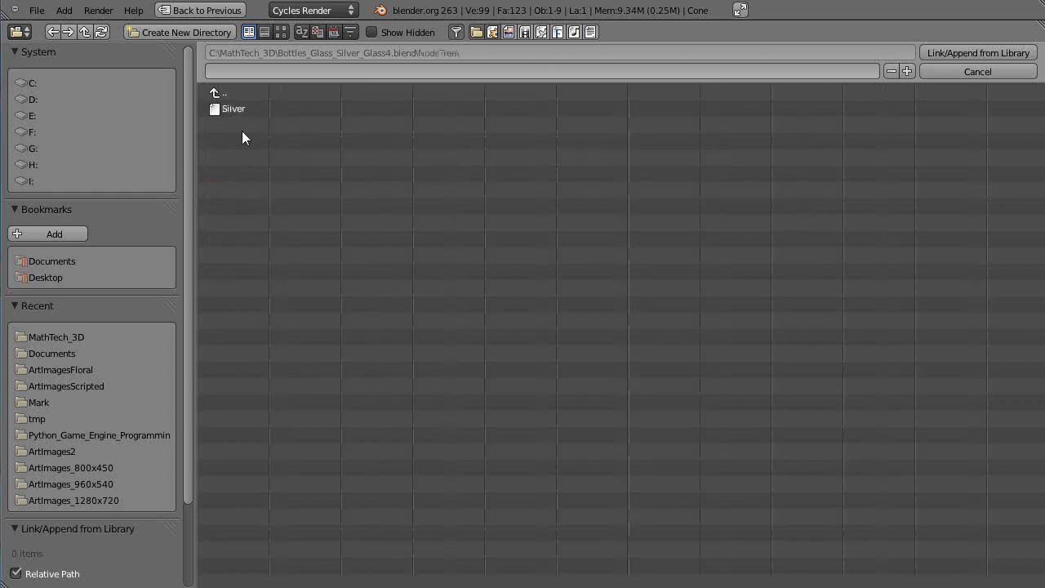
pyautogui.doubleClick(215, 107)
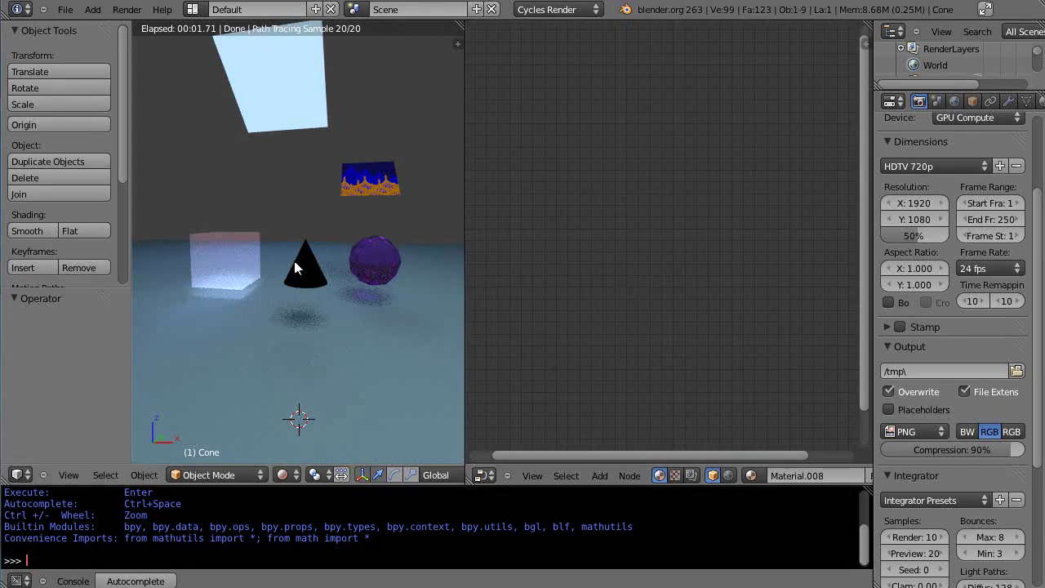
# Add a Silver group node to the cone's material and enter the group to view its nodes
pyautogui.click(602, 476)
pyautogui.moveTo(617, 357)
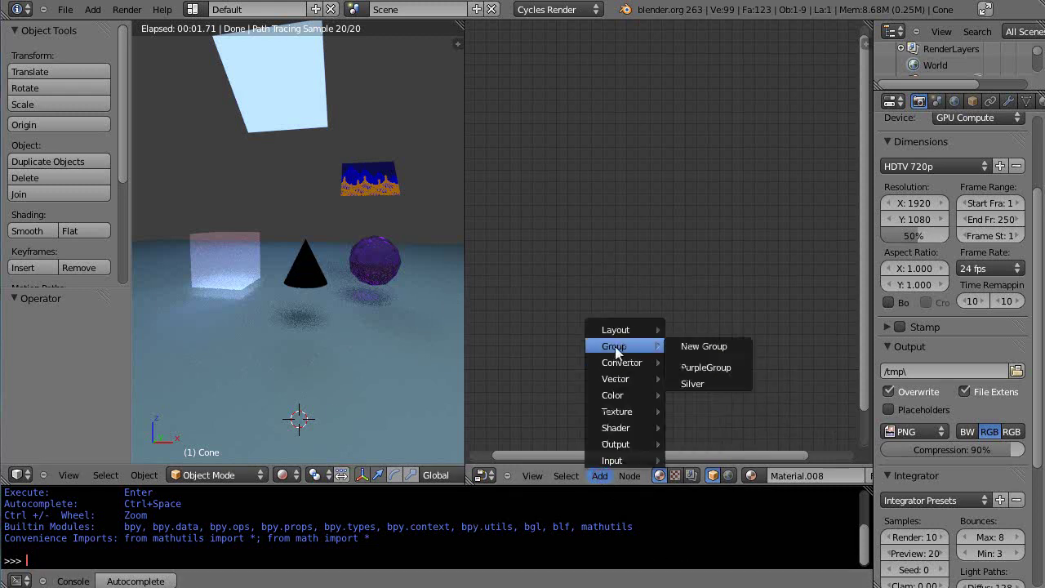
pyautogui.click(700, 382)
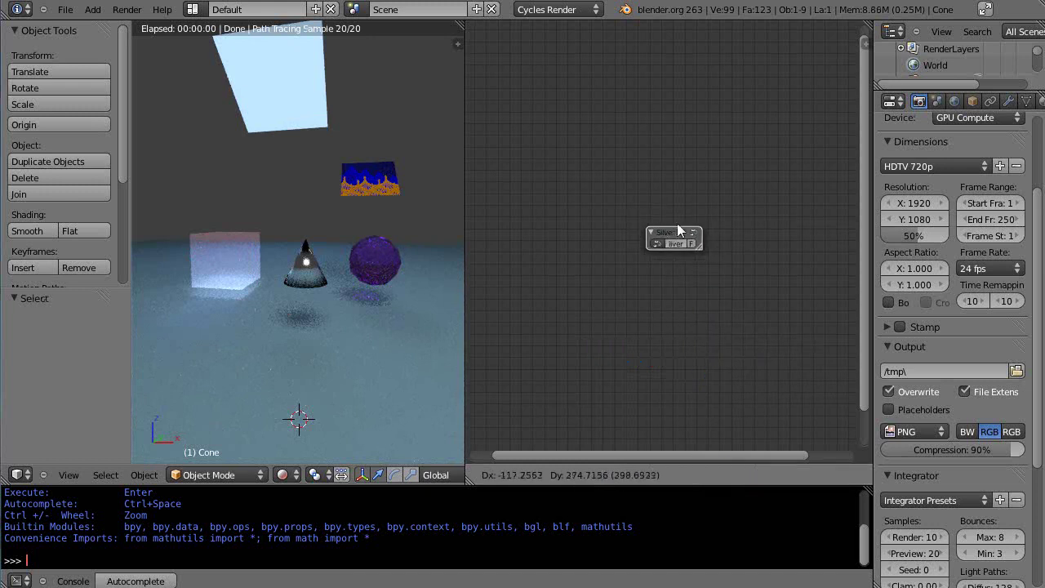
pyautogui.click(683, 249)
pyautogui.scroll(2, 684, 251)
pyautogui.press('Tab')
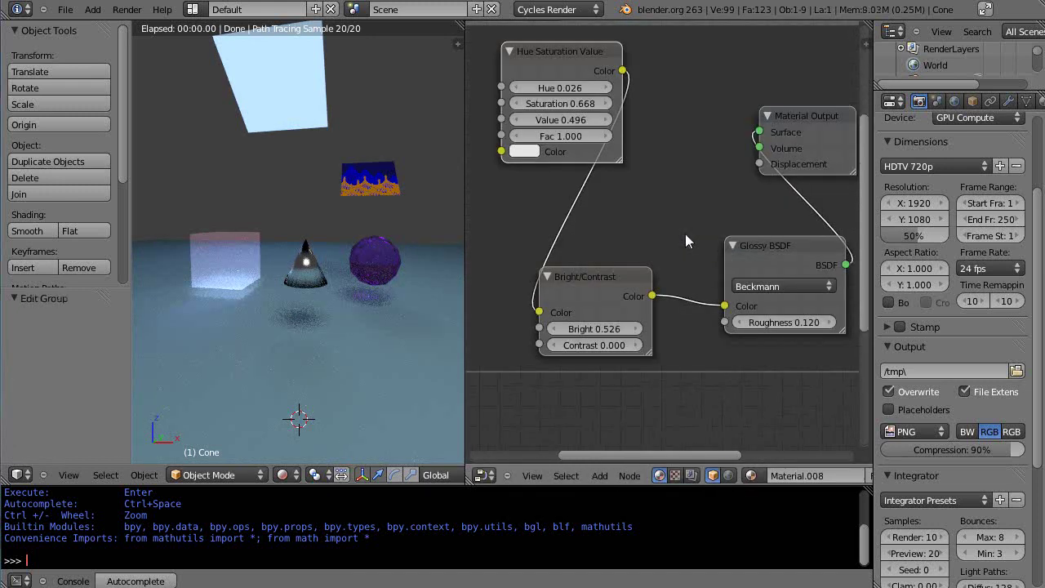
# Move the Glossy BSDF node left and orbit to a high top-down view of the floor
pyautogui.scroll(-1, 692, 244)
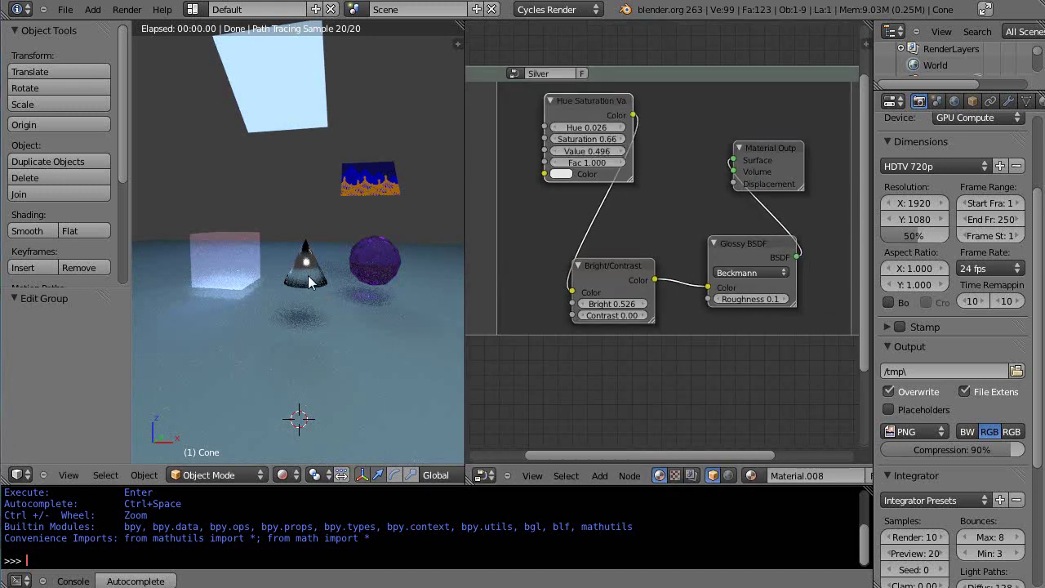
pyautogui.scroll(4, 308, 281)
pyautogui.scroll(-3, 314, 302)
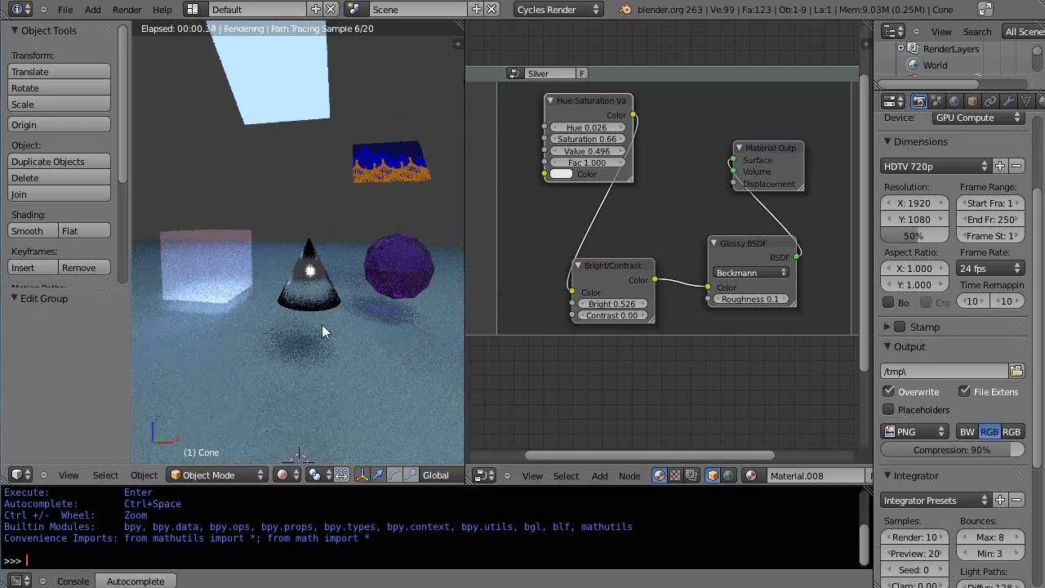
pyautogui.scroll(-1, 317, 320)
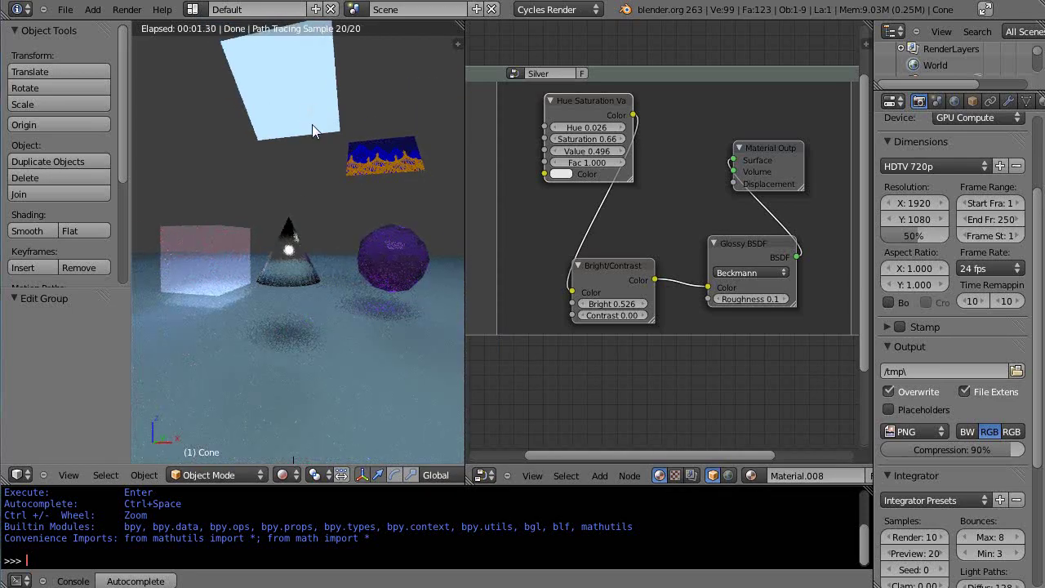
pyautogui.moveTo(311, 134); pyautogui.dragTo(297, 205, button='middle')
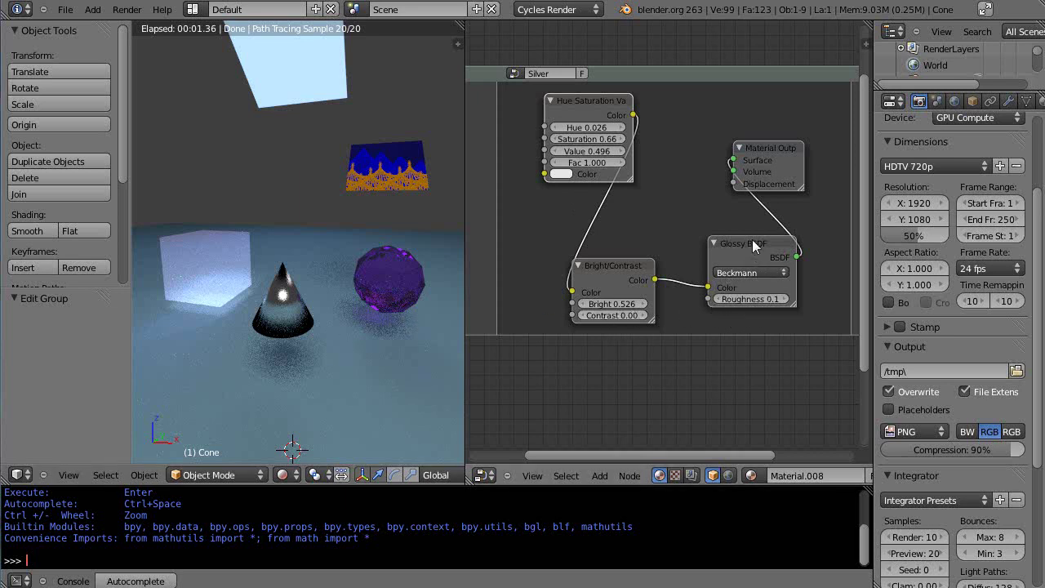
pyautogui.moveTo(752, 239); pyautogui.dragTo(728, 235)
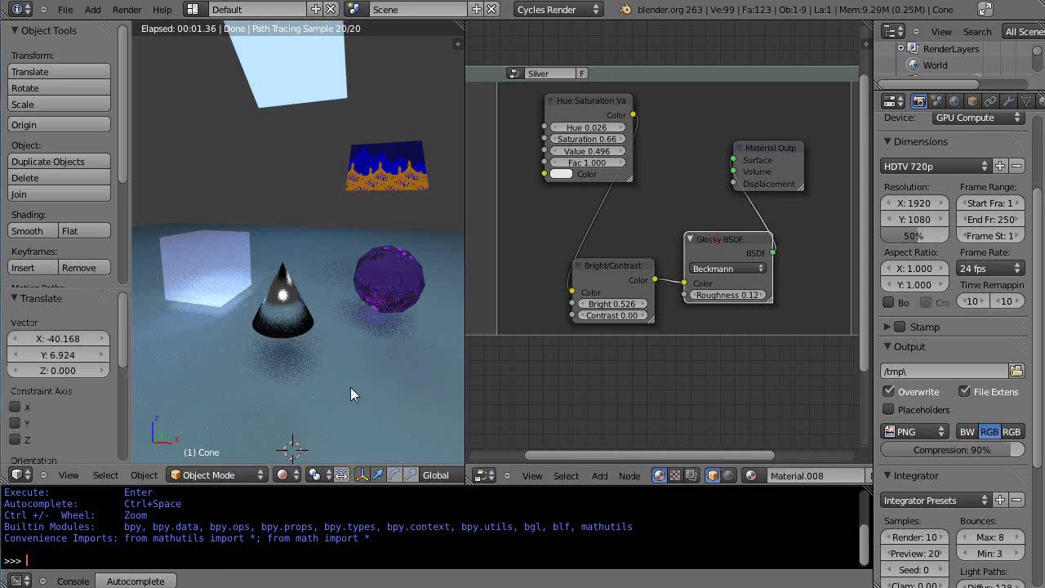
pyautogui.scroll(-1, 355, 359)
pyautogui.scroll(-4, 400, 323)
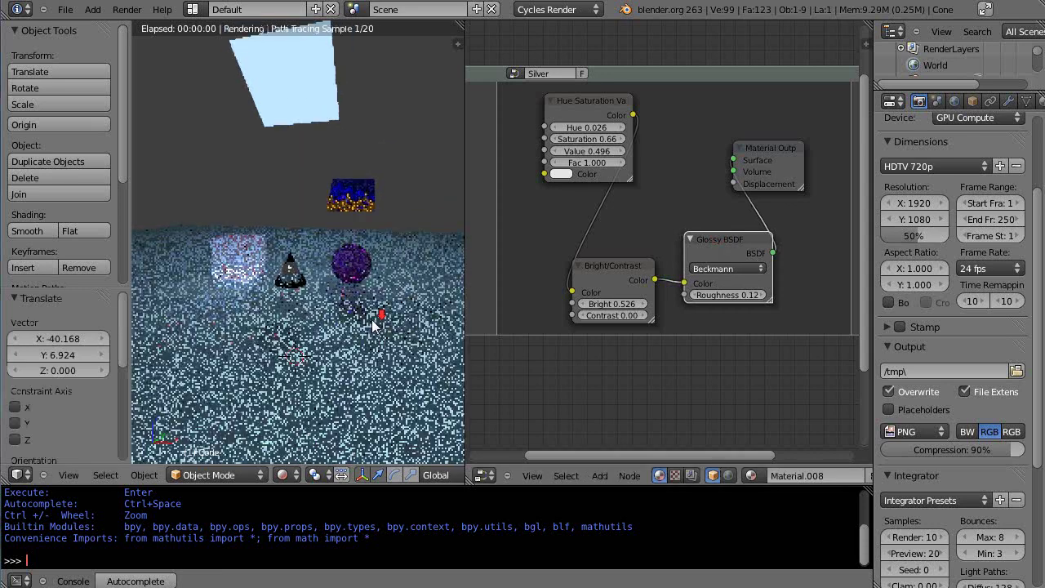
pyautogui.moveTo(400, 347); pyautogui.dragTo(265, 249, button='middle')
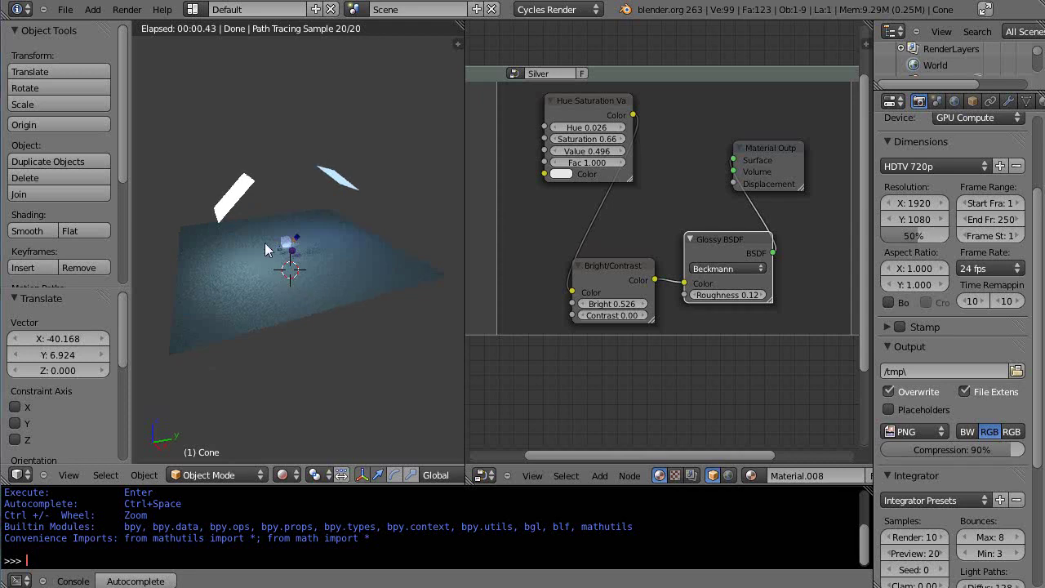
# Tilt light plane Plane.002 about 40° around X and lower it along Z
pyautogui.rightClick(235, 199)
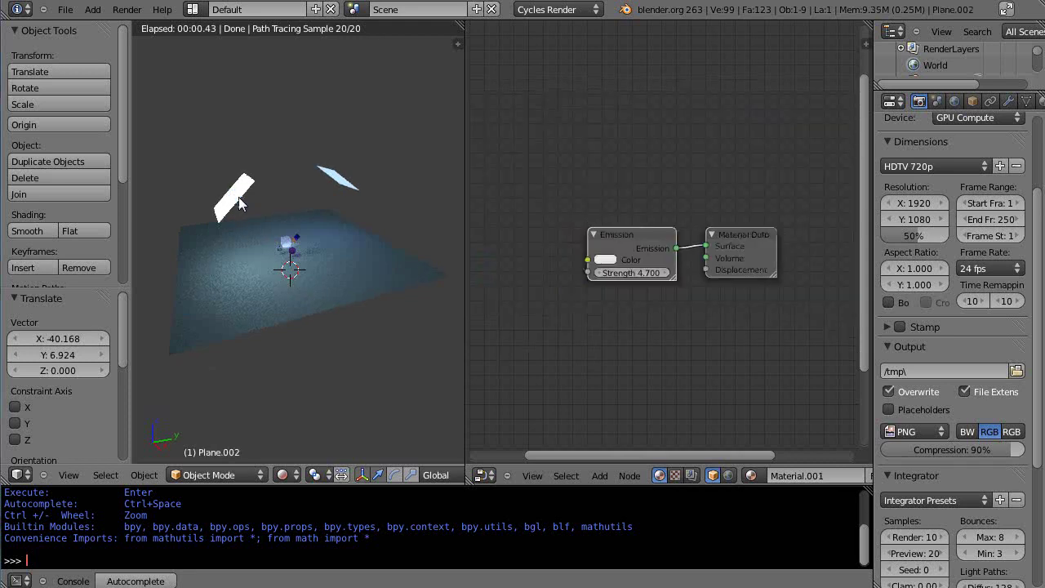
pyautogui.click(282, 475)
pyautogui.click(295, 387)
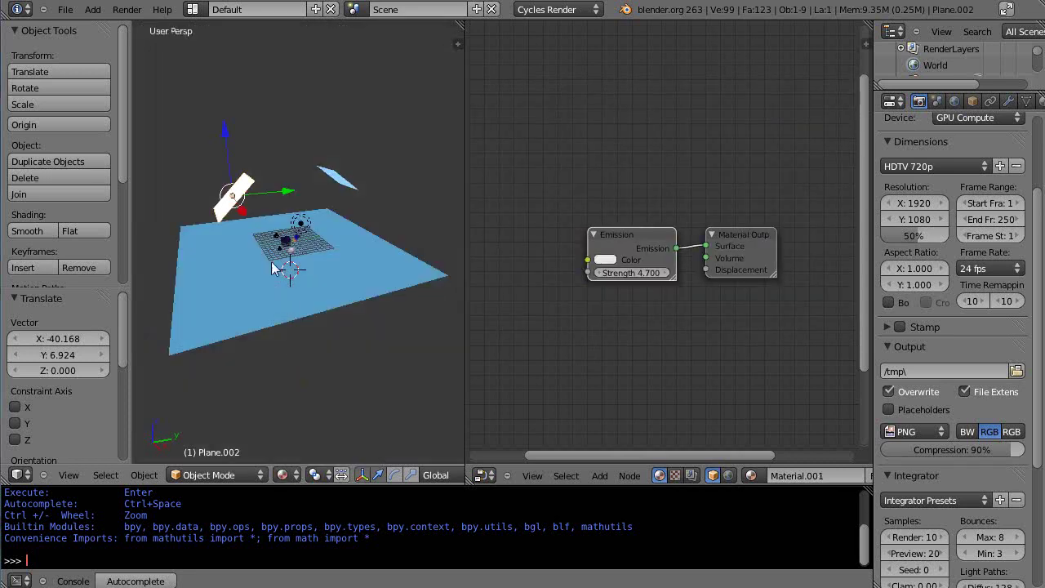
pyautogui.press('r')
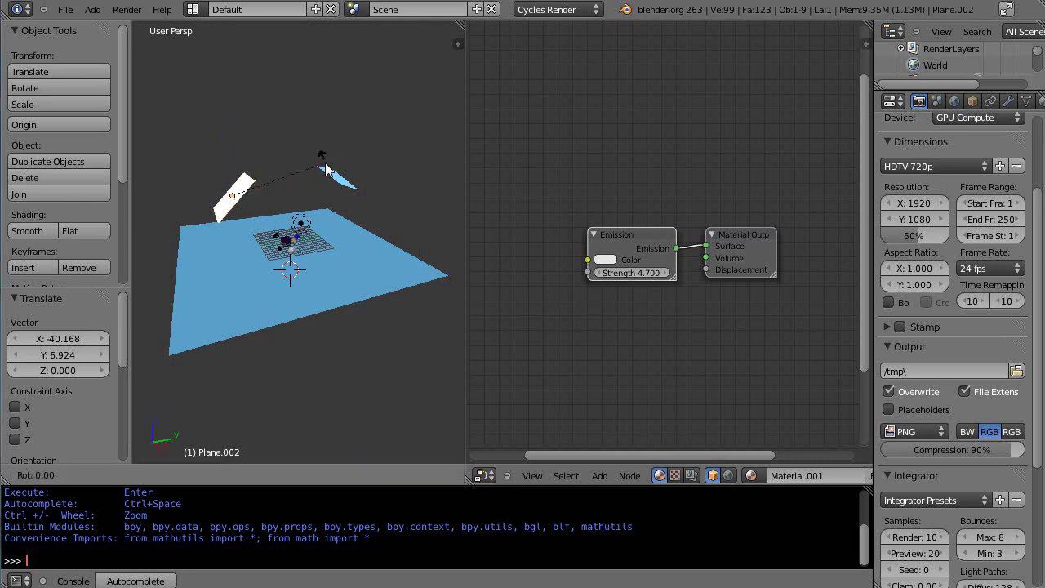
pyautogui.press('x')
pyautogui.click(243, 180)
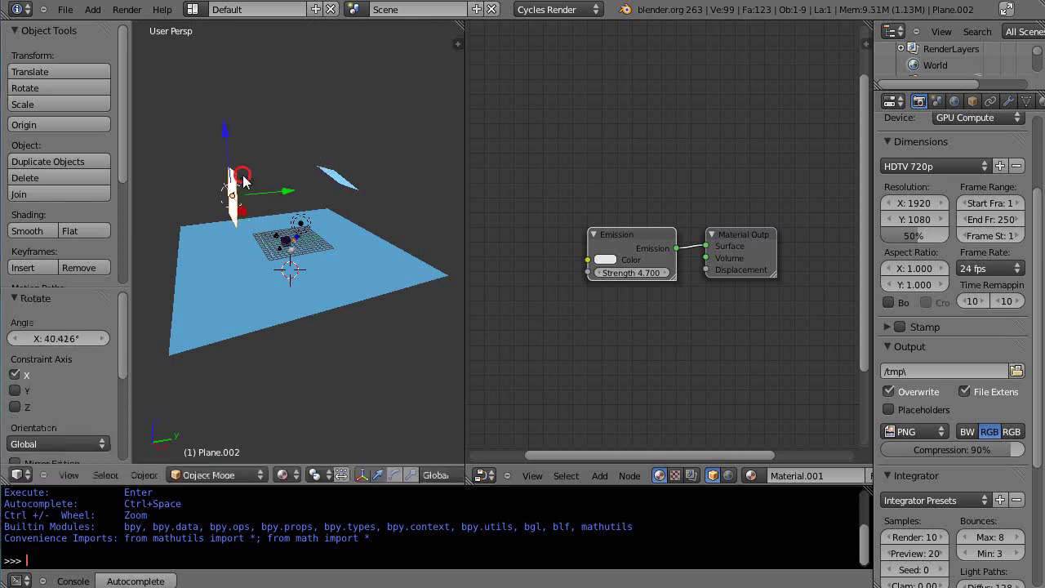
pyautogui.press('g')
pyautogui.press('z')
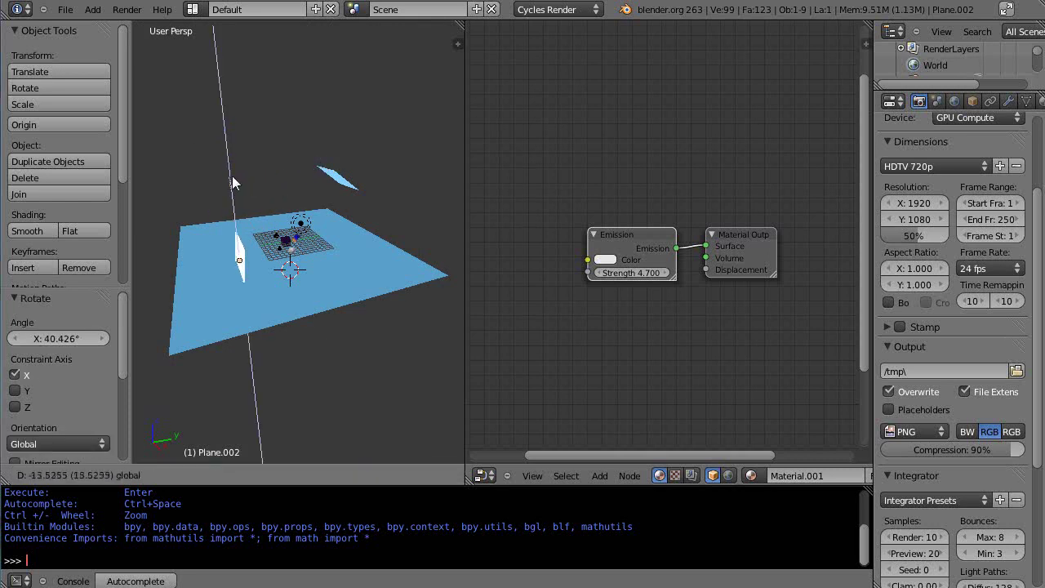
pyautogui.click(229, 171)
# Switch to Rendered shading and orbit so the cone shifts left in view
pyautogui.moveTo(348, 368); pyautogui.dragTo(441, 346, button='middle')
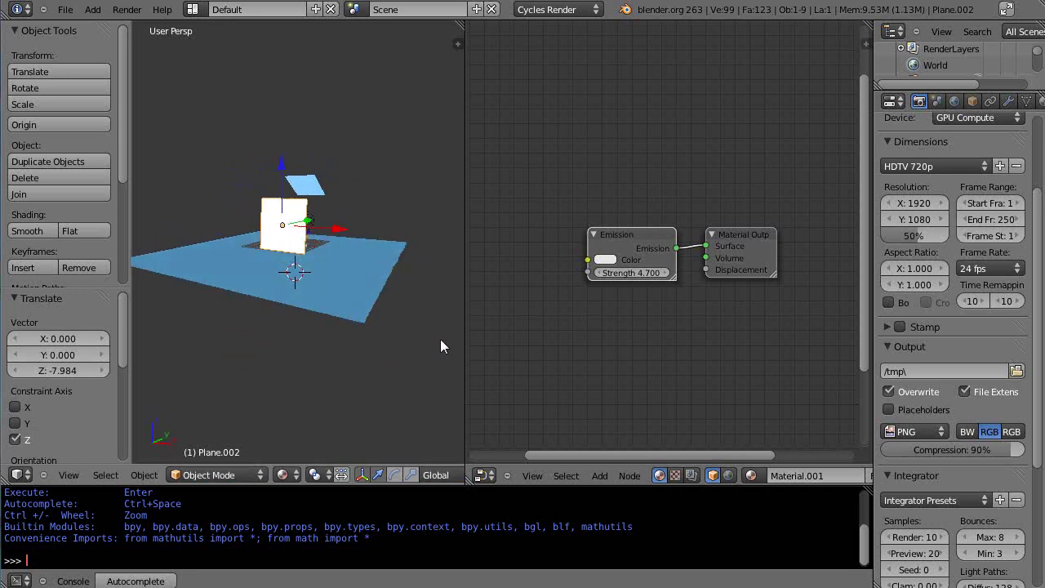
pyautogui.scroll(8, 400, 371)
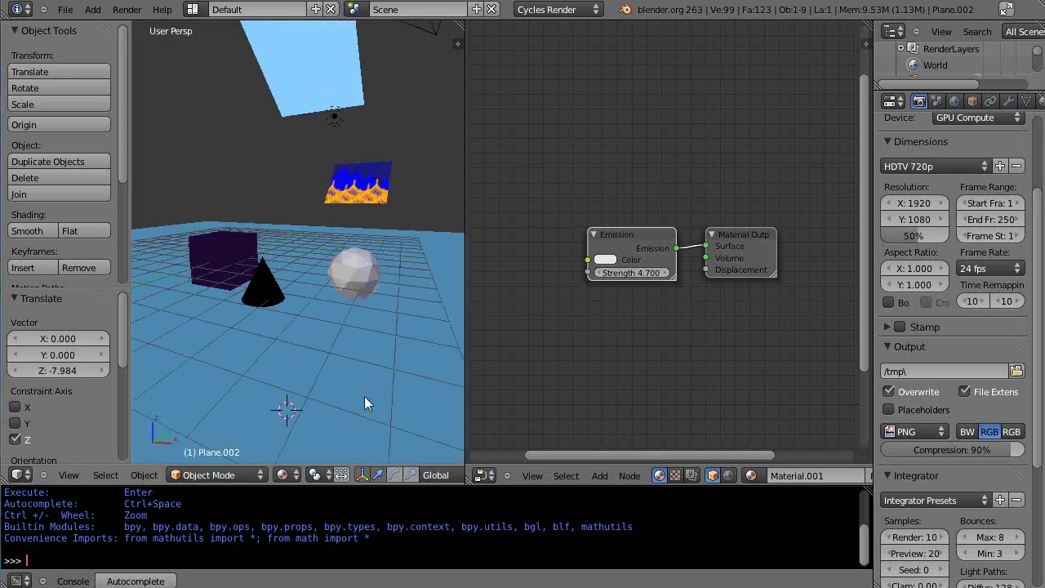
pyautogui.click(282, 474)
pyautogui.click(303, 368)
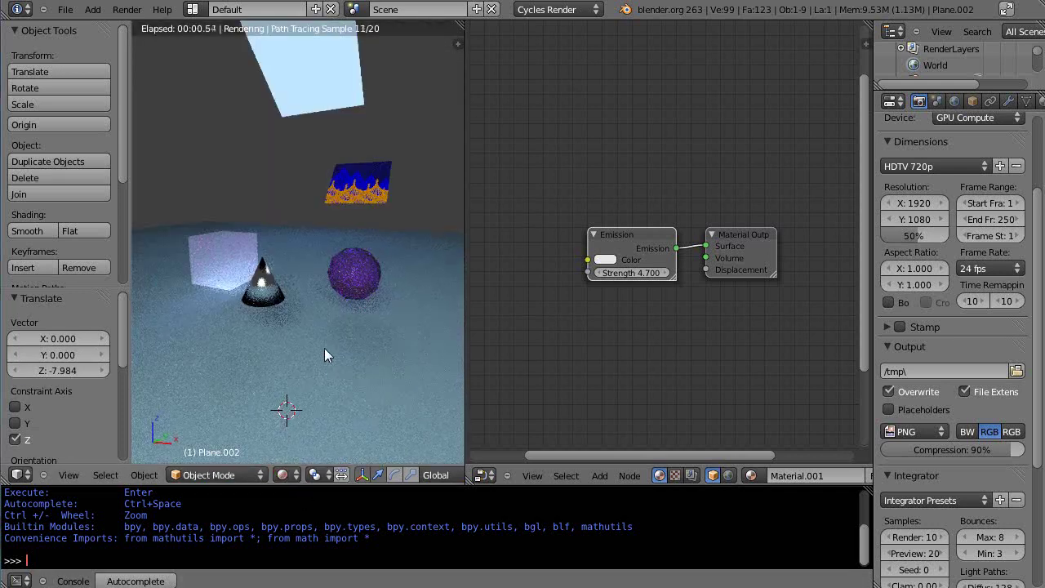
pyautogui.scroll(5, 326, 354)
pyautogui.scroll(-4, 270, 359)
pyautogui.moveTo(250, 365); pyautogui.dragTo(272, 367, button='middle')
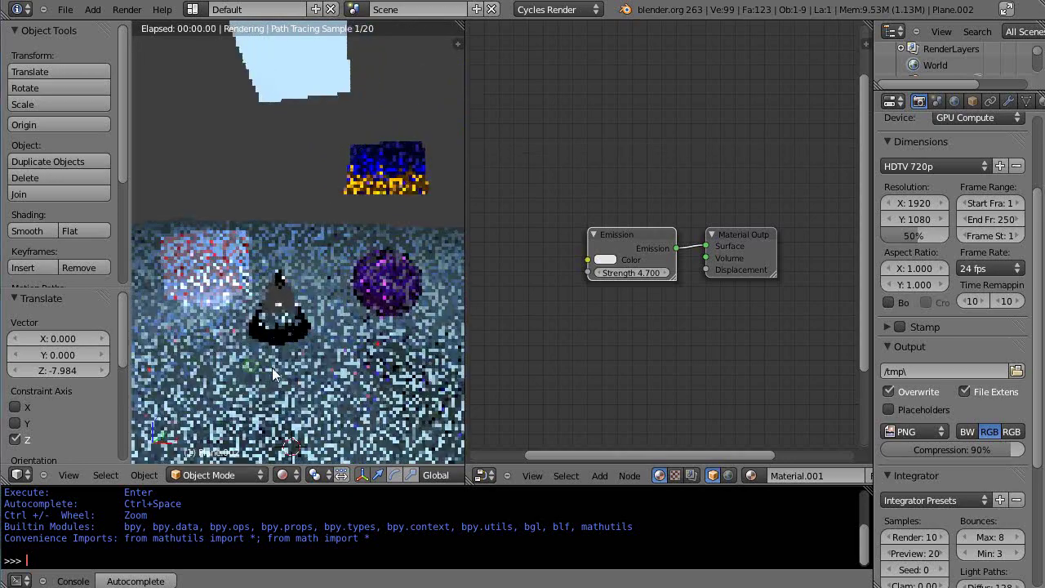
pyautogui.scroll(3, 302, 363)
pyautogui.scroll(-3, 303, 363)
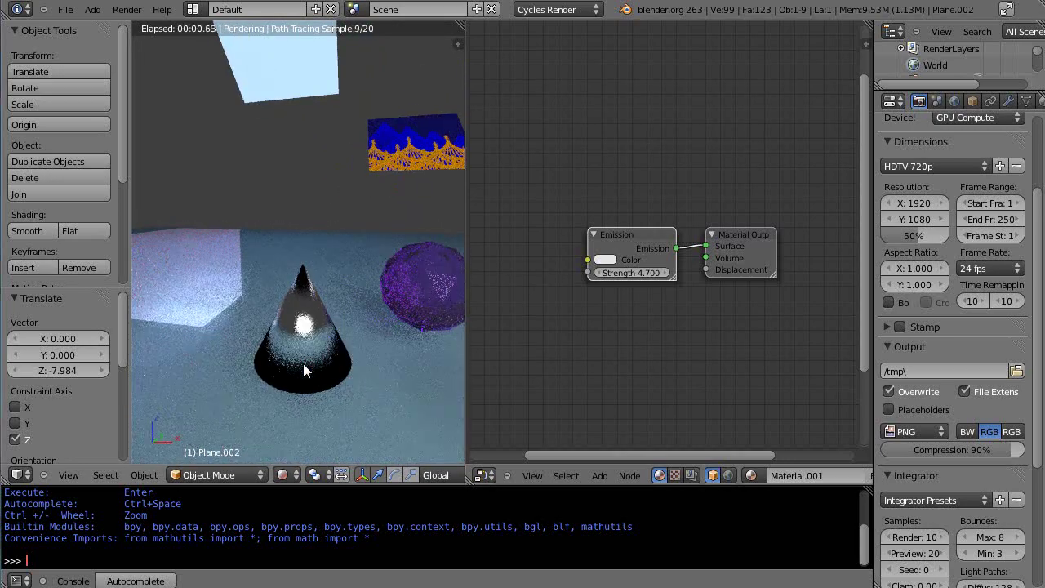
pyautogui.scroll(3, 303, 365)
pyautogui.moveTo(303, 365); pyautogui.dragTo(284, 354, button='middle')
pyautogui.scroll(-4, 294, 354)
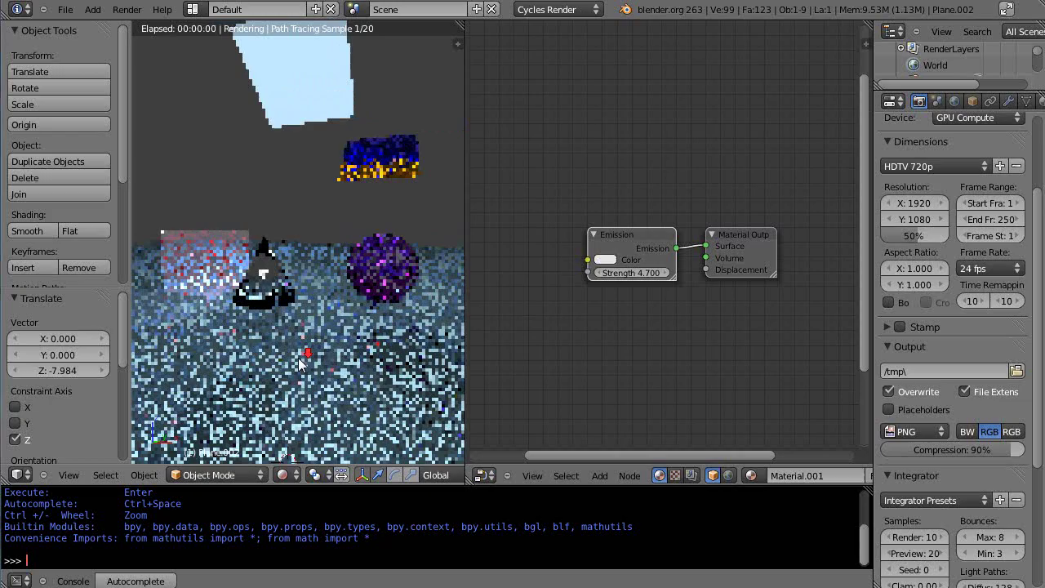
# Lower the top light plane Plane.001 by -11.193 along Z, behind the cone
pyautogui.rightClick(317, 121)
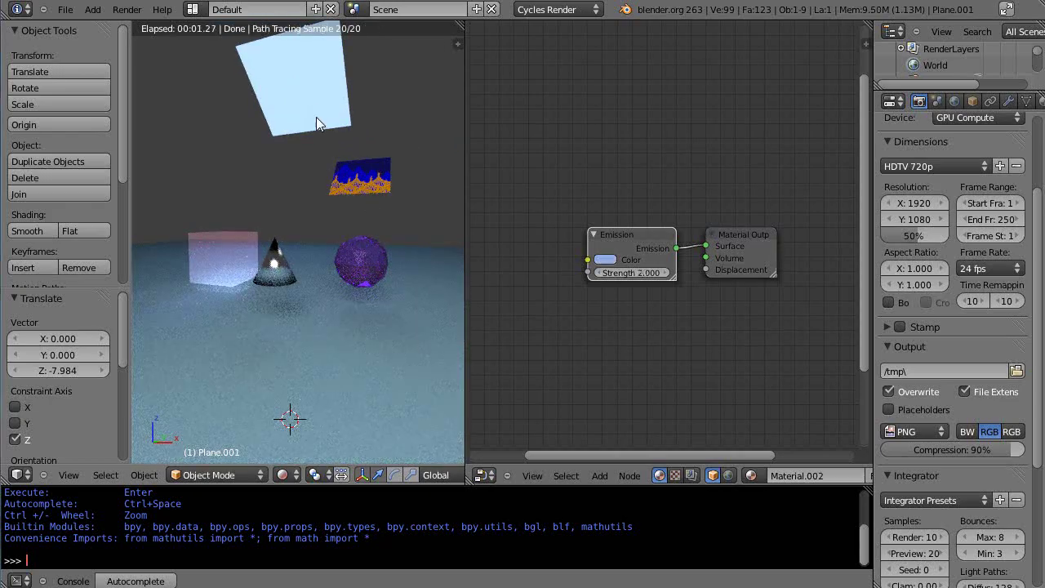
pyautogui.press('g')
pyautogui.press('z')
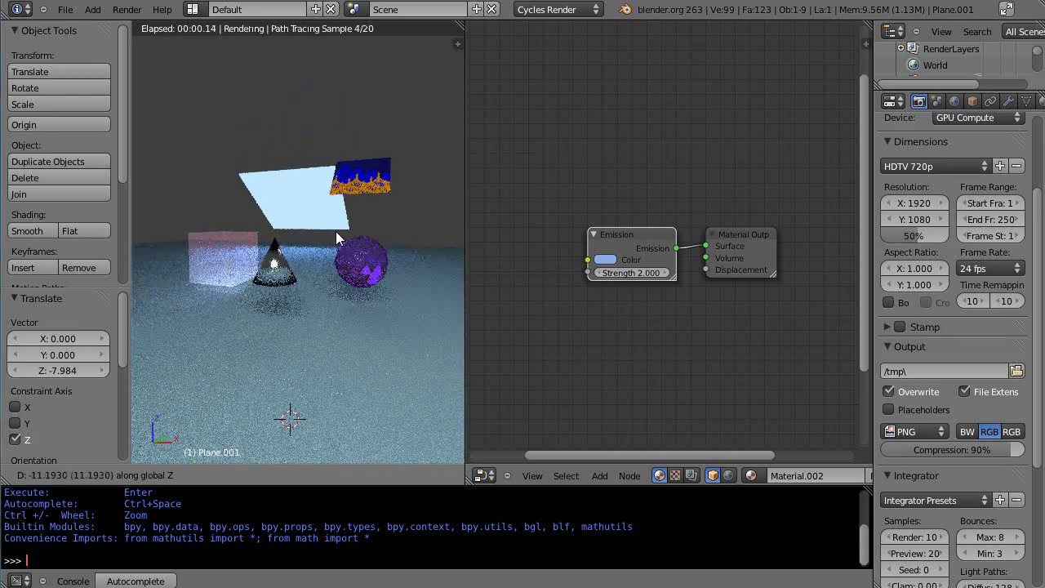
pyautogui.click(335, 231)
pyautogui.scroll(3, 314, 310)
pyautogui.moveTo(269, 353); pyautogui.dragTo(347, 353, button='middle')
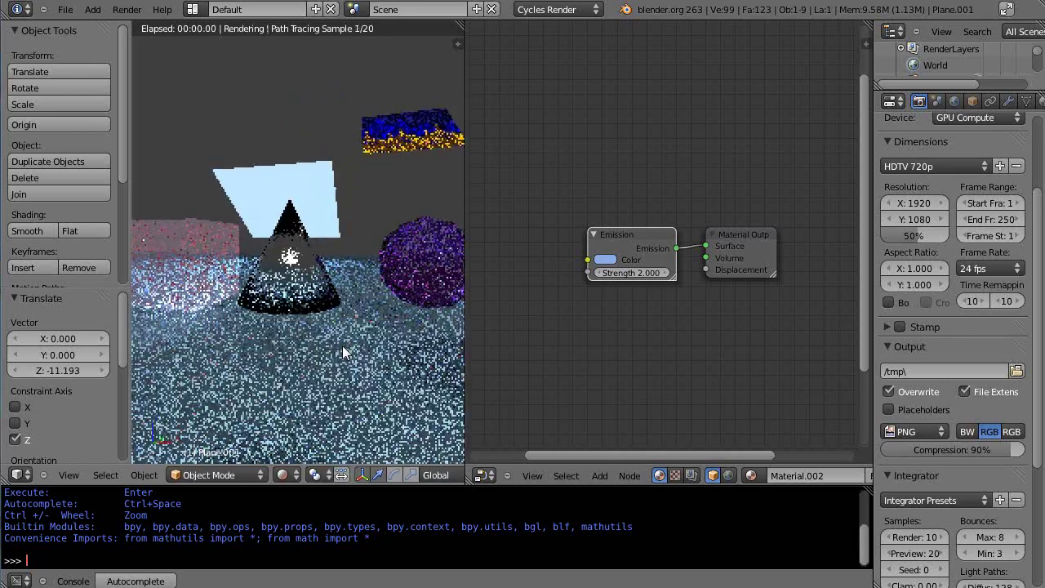
# Raise the cone along the Z axis to a new height
pyautogui.rightClick(286, 280)
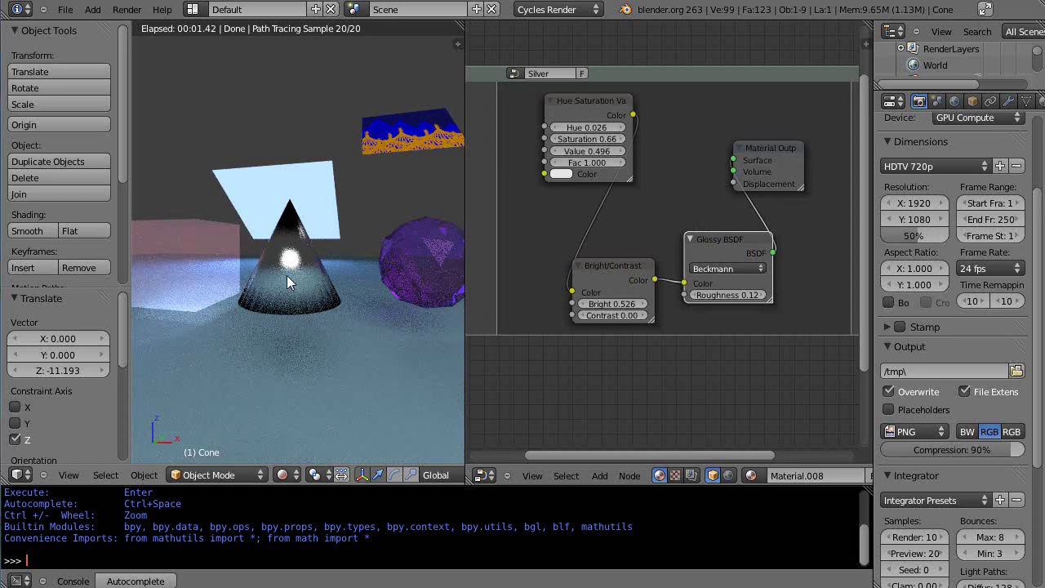
pyautogui.press('g')
pyautogui.press('z')
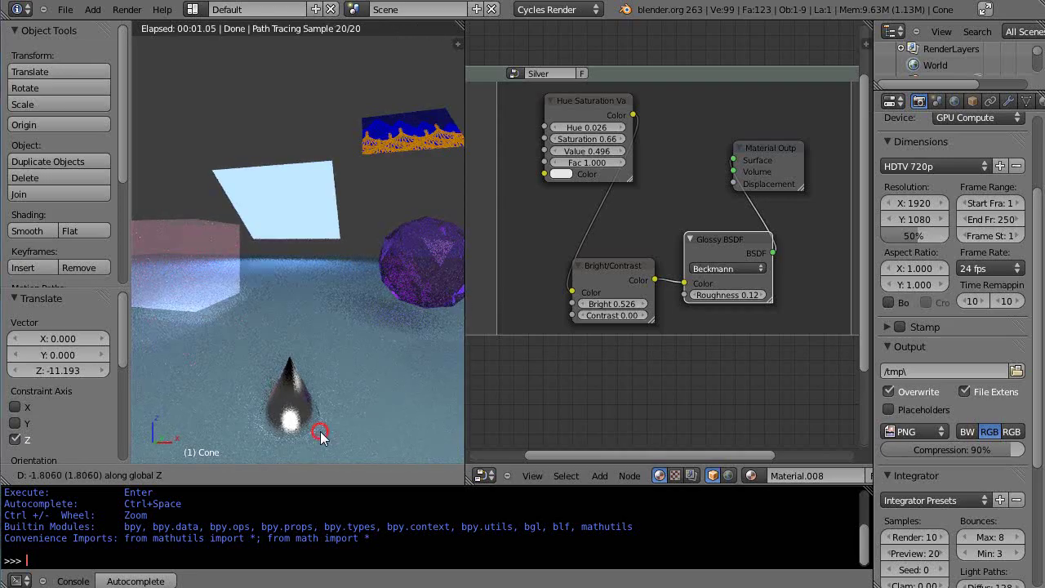
pyautogui.click(319, 426)
pyautogui.moveTo(318, 421); pyautogui.dragTo(314, 405, button='middle')
pyautogui.scroll(5, 316, 400)
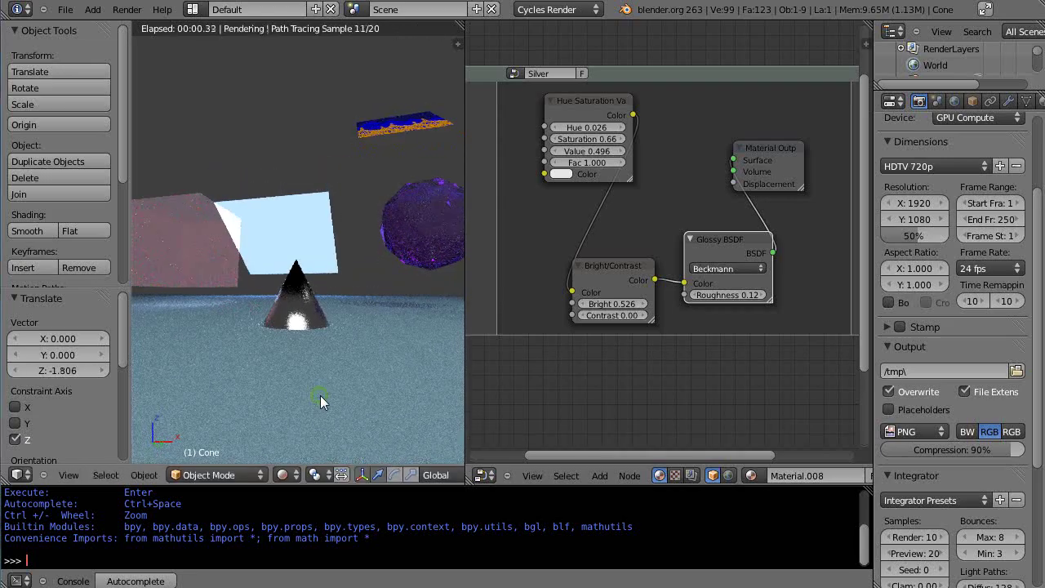
pyautogui.click(321, 392)
pyautogui.scroll(-10, 322, 398)
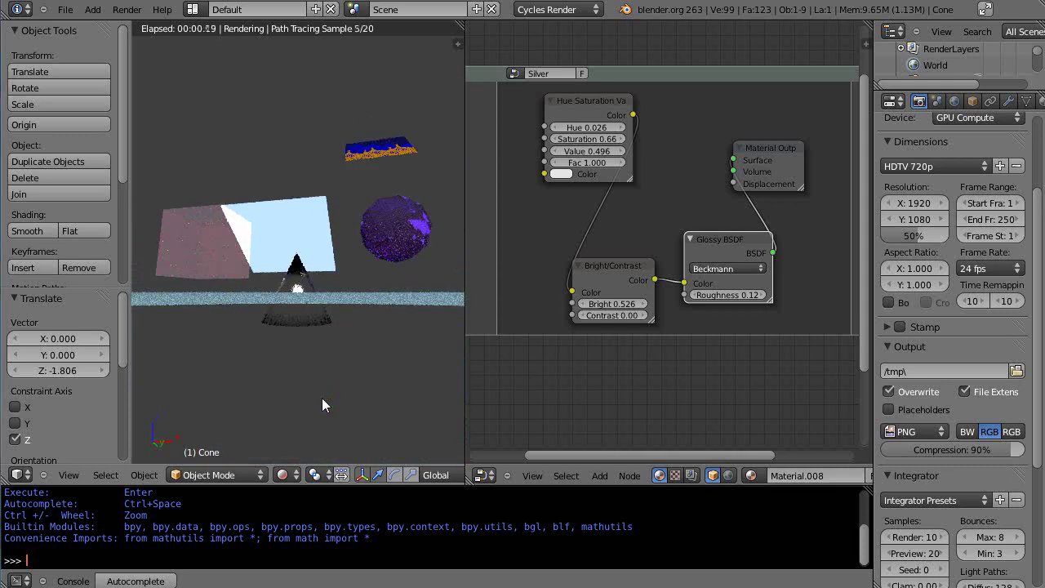
pyautogui.scroll(10, 233, 282)
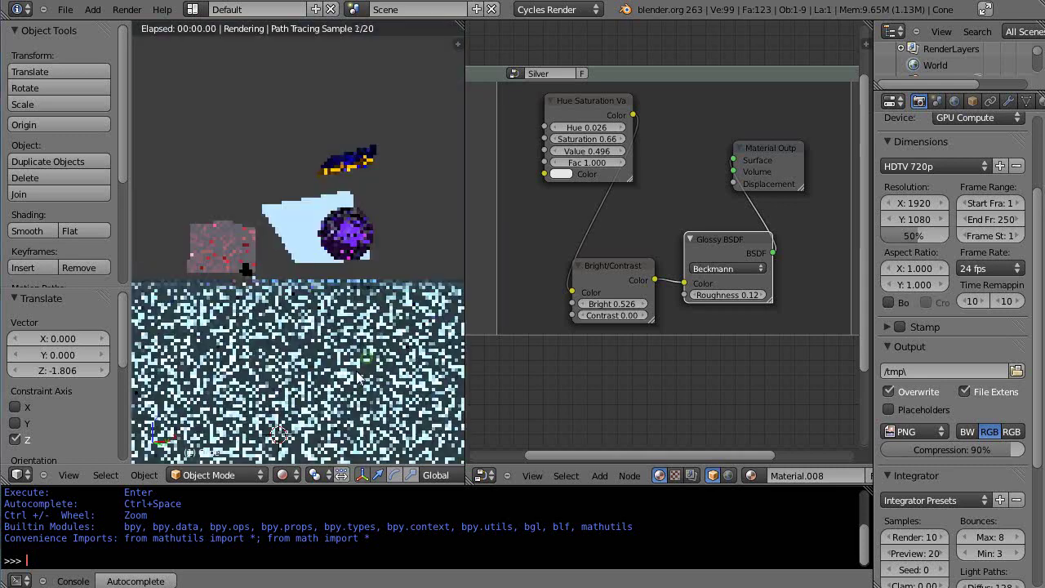
# Move the cone beside the cube by X 0.587, Y 0.211, Z 1.674
pyautogui.rightClick(235, 296)
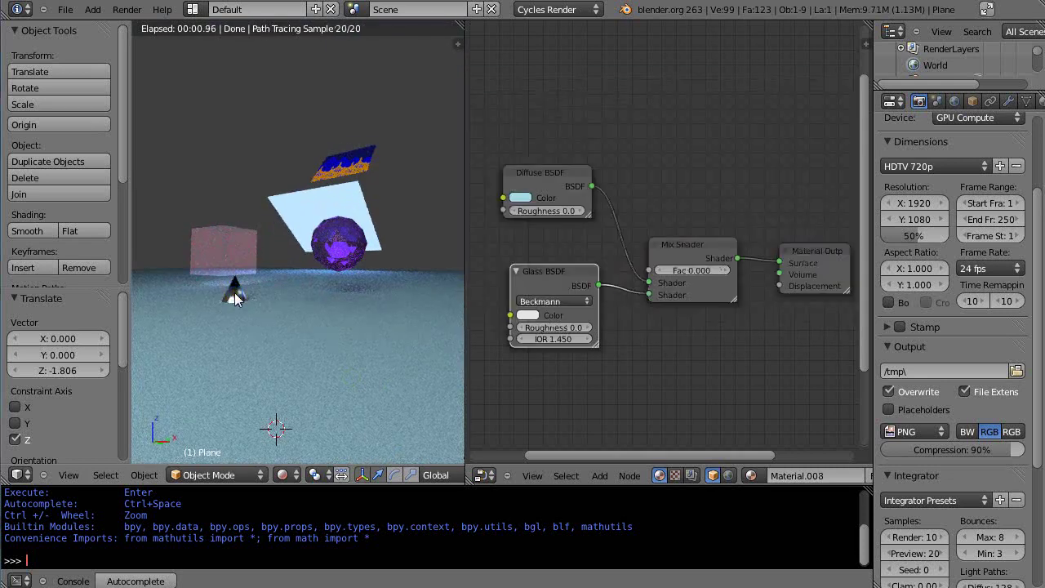
pyautogui.rightClick(235, 292)
pyautogui.press('g')
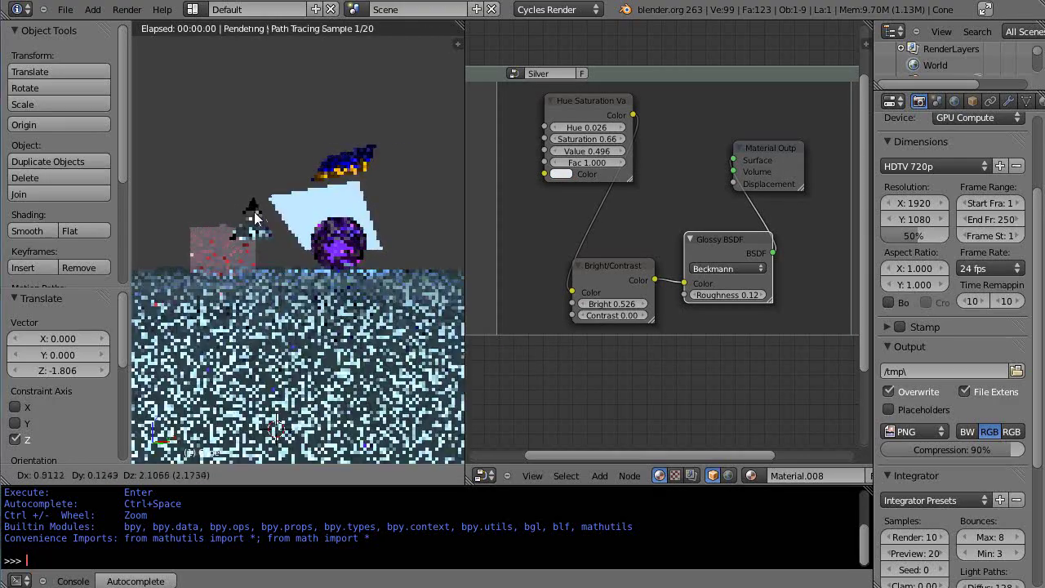
pyautogui.click(260, 237)
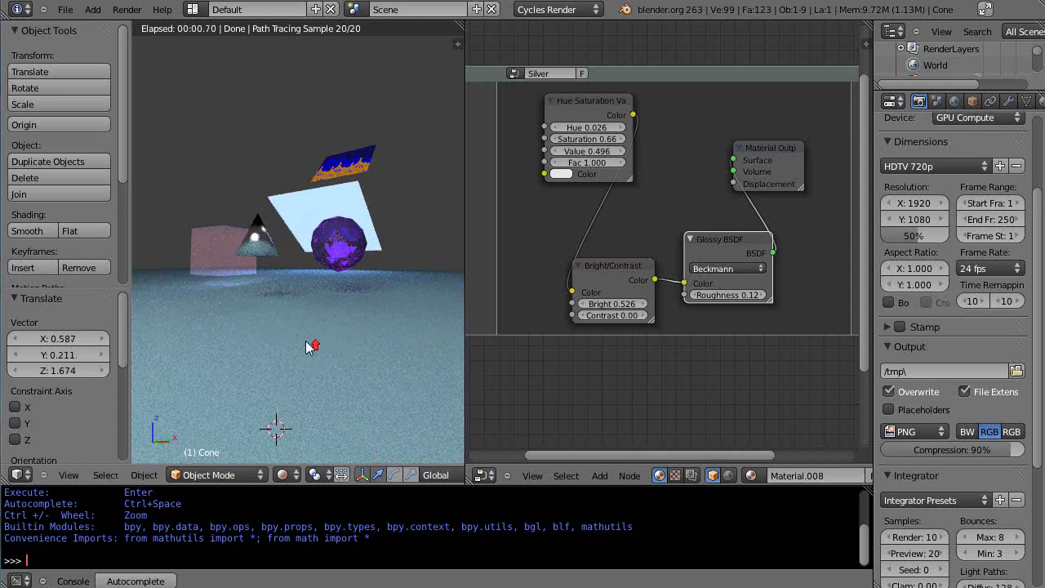
pyautogui.scroll(3, 294, 344)
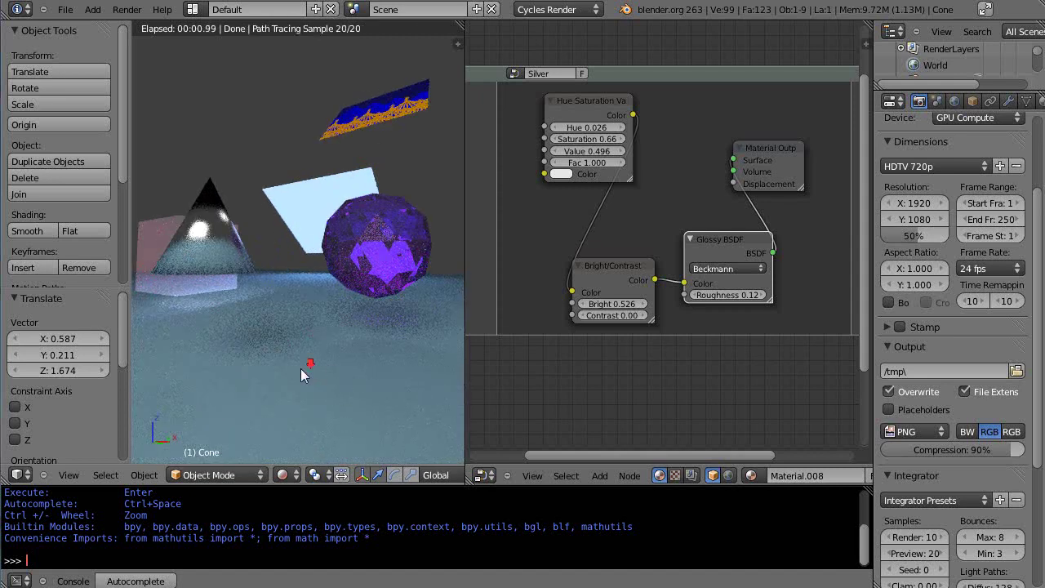
pyautogui.scroll(-2, 301, 369)
# Select the floor and raise its Mix Shader factor to 0.856
pyautogui.rightClick(308, 372)
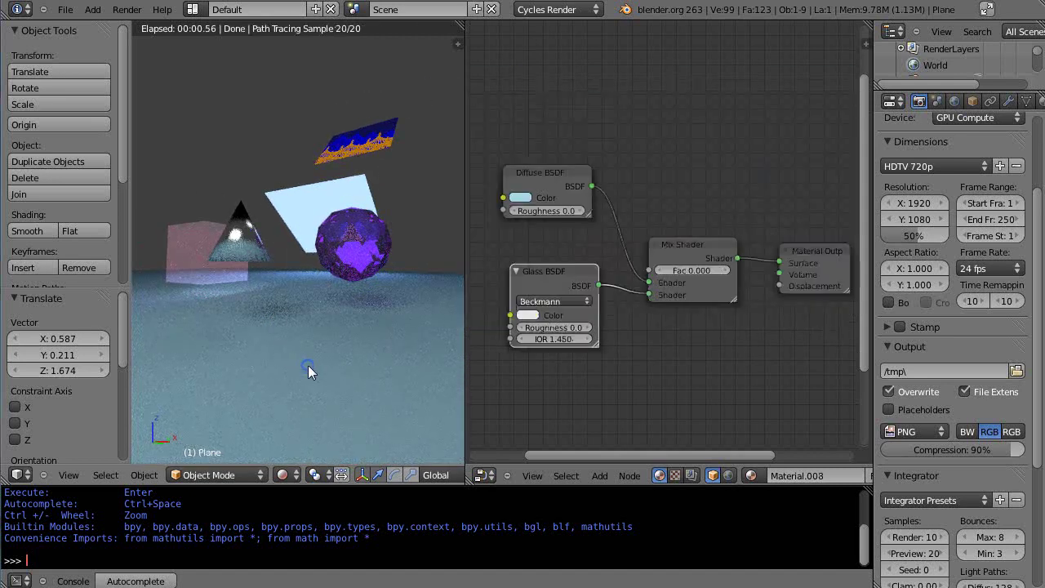
pyautogui.click(521, 198)
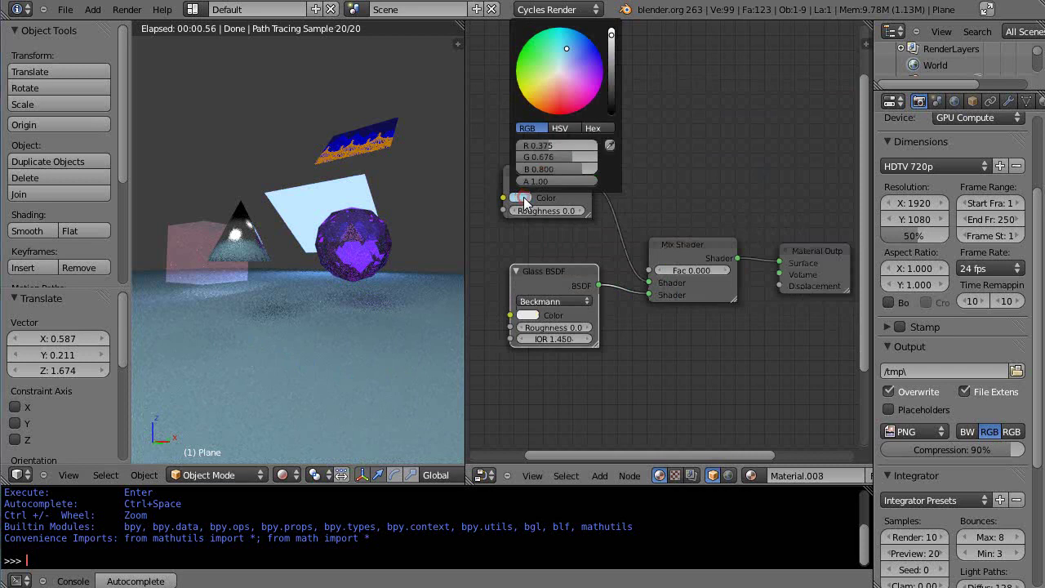
pyautogui.click(731, 222)
pyautogui.click(693, 270)
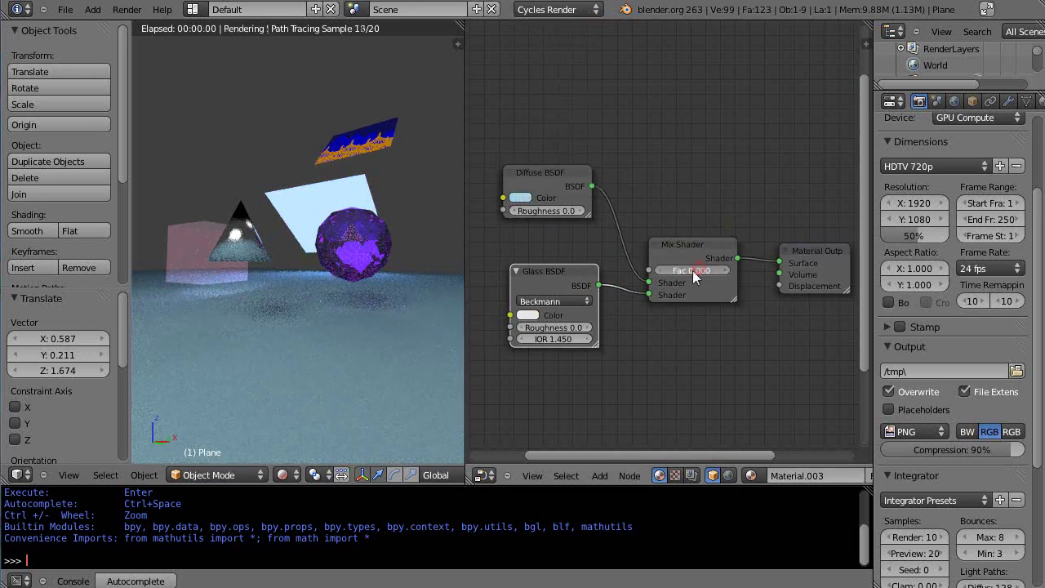
pyautogui.moveTo(657, 273); pyautogui.dragTo(821, 260)
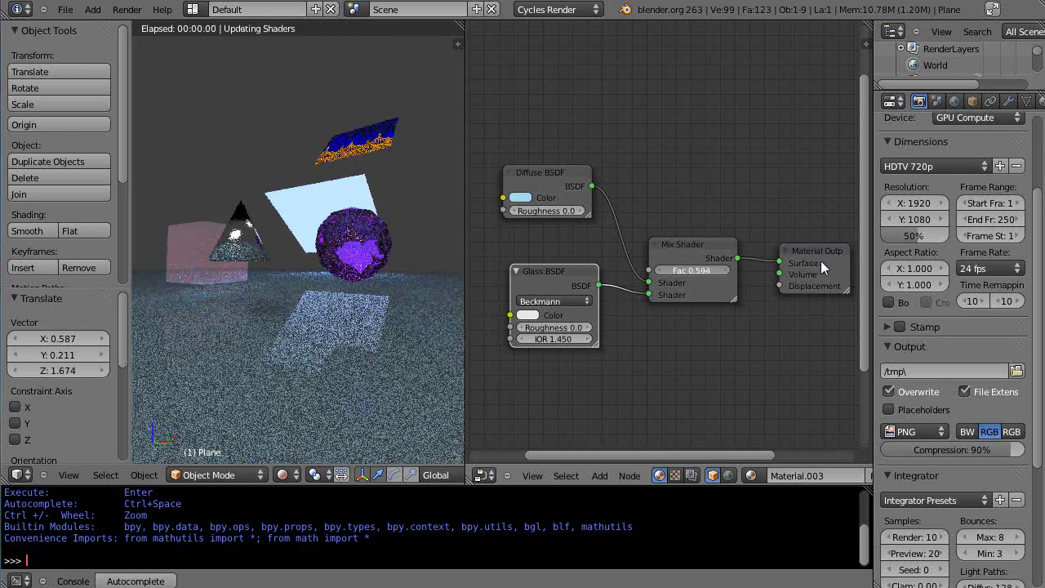
pyautogui.moveTo(698, 276)
pyautogui.mouseDown()
pyautogui.moveTo(759, 274)
pyautogui.moveTo(678, 277)
pyautogui.mouseUp()
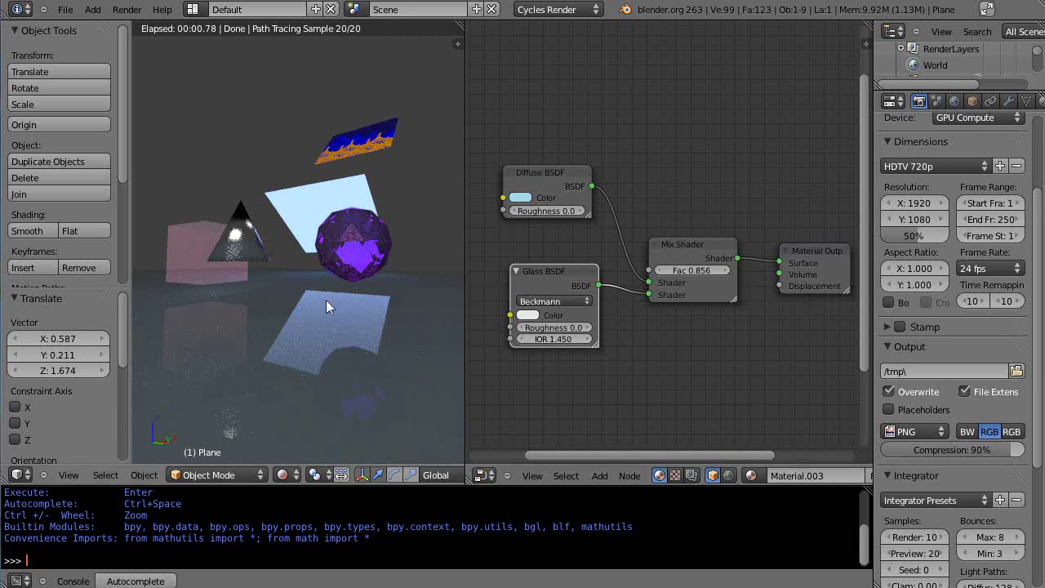
# Disconnect the Glass BSDF from the Mix Shader and move the node down
pyautogui.moveTo(321, 286); pyautogui.dragTo(342, 303, button='middle')
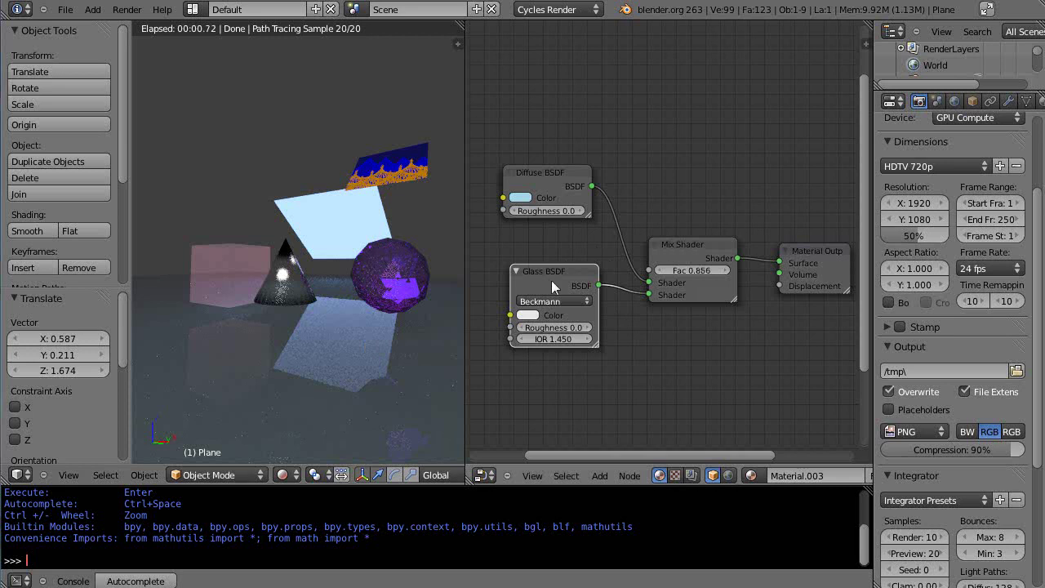
pyautogui.moveTo(544, 267); pyautogui.dragTo(546, 289)
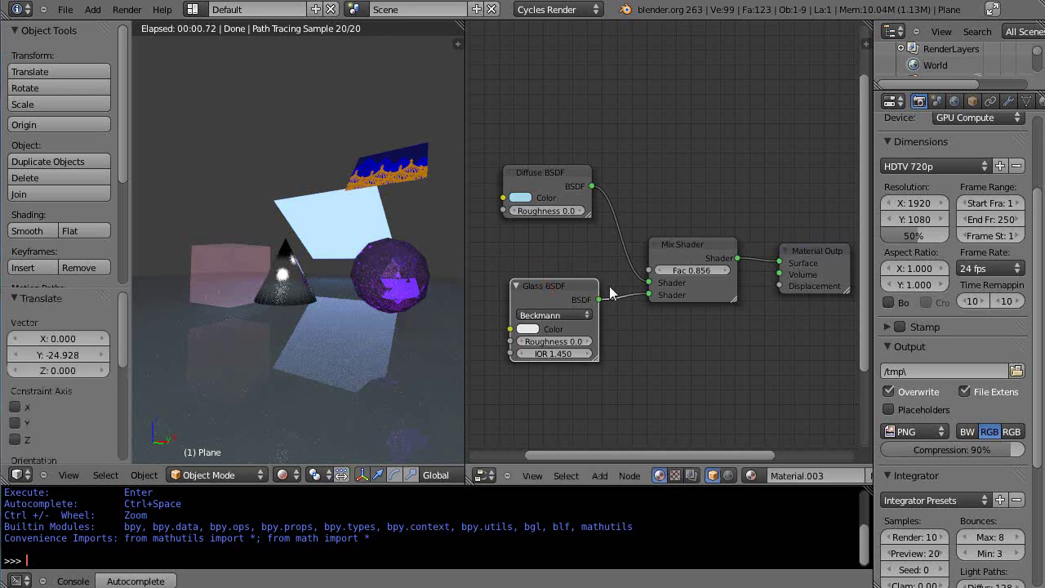
pyautogui.keyDown('ctrl'); pyautogui.moveTo(609, 286); pyautogui.dragTo(621, 320, button='right'); pyautogui.keyUp('ctrl')
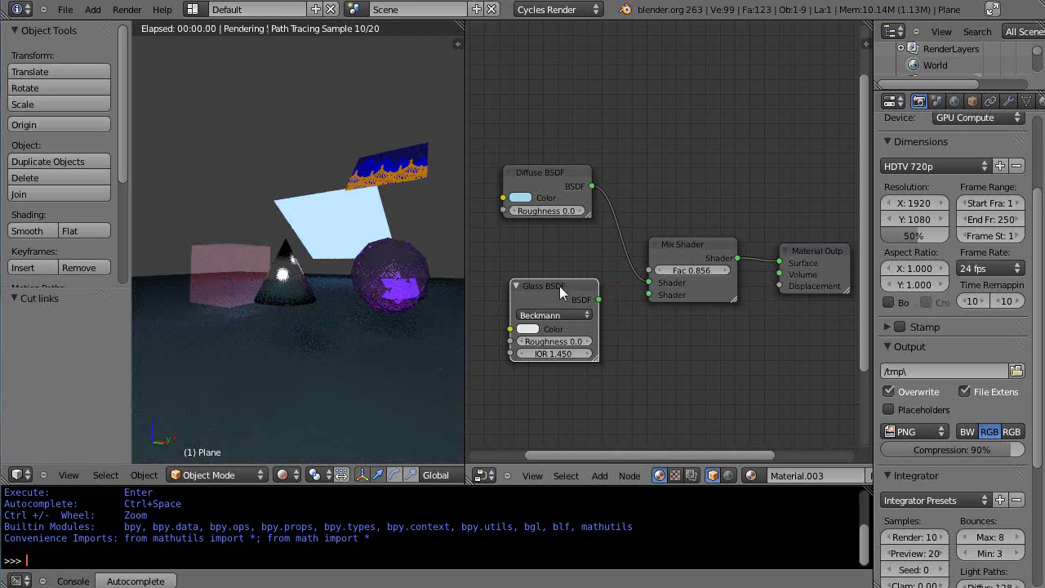
pyautogui.moveTo(559, 286); pyautogui.dragTo(563, 324)
# Make the floor's Diffuse BSDF colour pale pink and lower the Mix Shader factor to 0.094
pyautogui.click(520, 198)
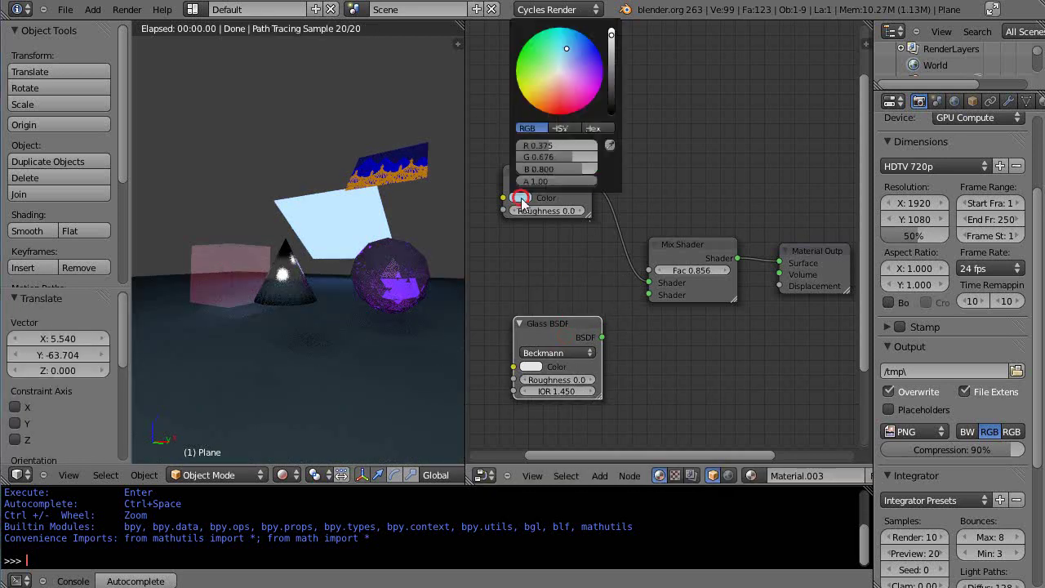
pyautogui.moveTo(562, 50); pyautogui.dragTo(560, 76)
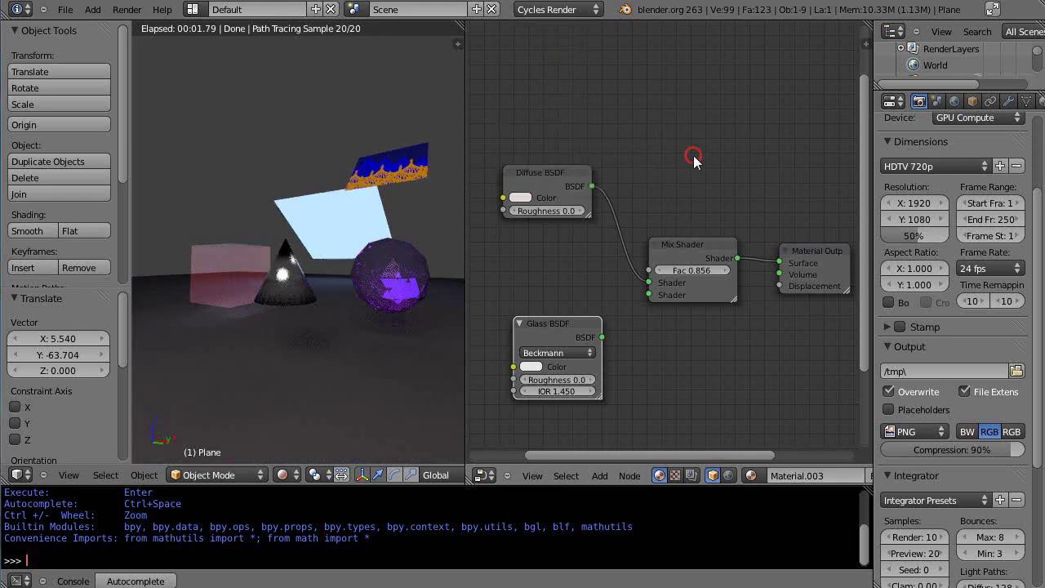
pyautogui.moveTo(703, 275); pyautogui.dragTo(584, 276)
pyautogui.scroll(4, 365, 310)
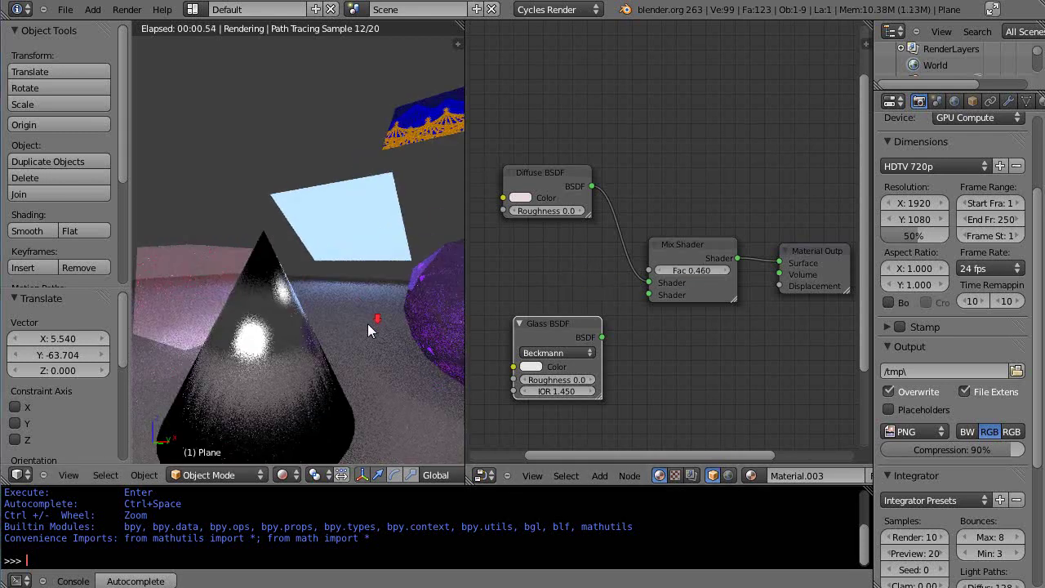
pyautogui.scroll(-4, 367, 318)
pyautogui.moveTo(699, 274); pyautogui.dragTo(588, 276)
pyautogui.scroll(4, 316, 296)
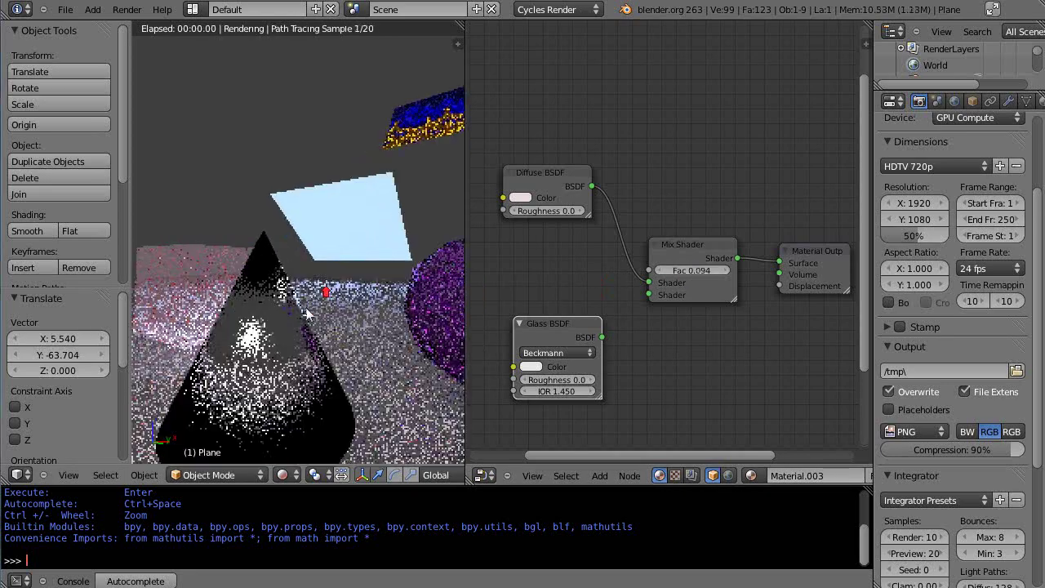
pyautogui.scroll(-5, 330, 222)
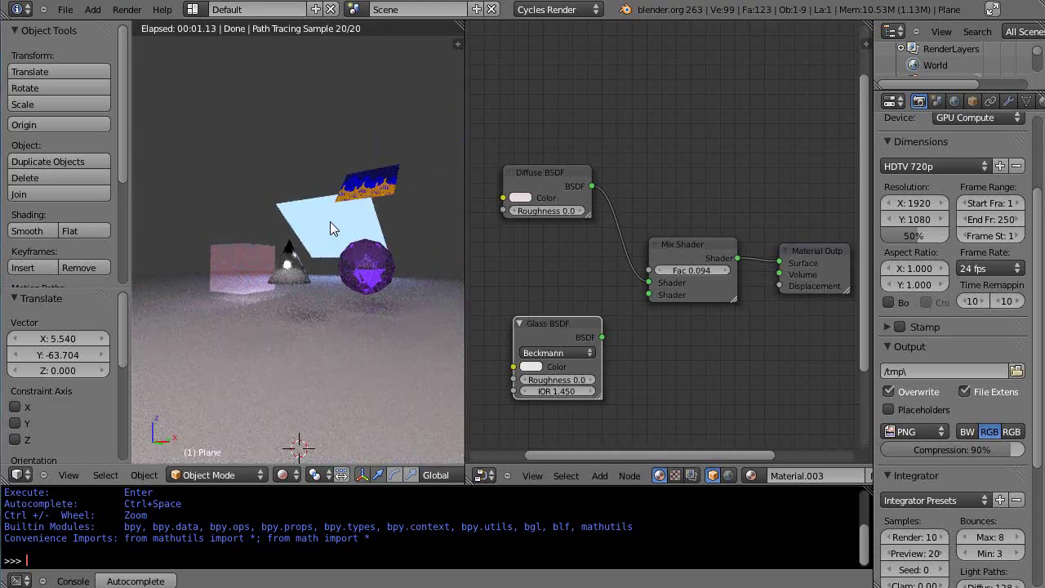
pyautogui.moveTo(352, 289)
pyautogui.mouseDown(button='middle')
pyautogui.moveTo(318, 295)
pyautogui.moveTo(341, 306)
pyautogui.mouseUp(button='middle')
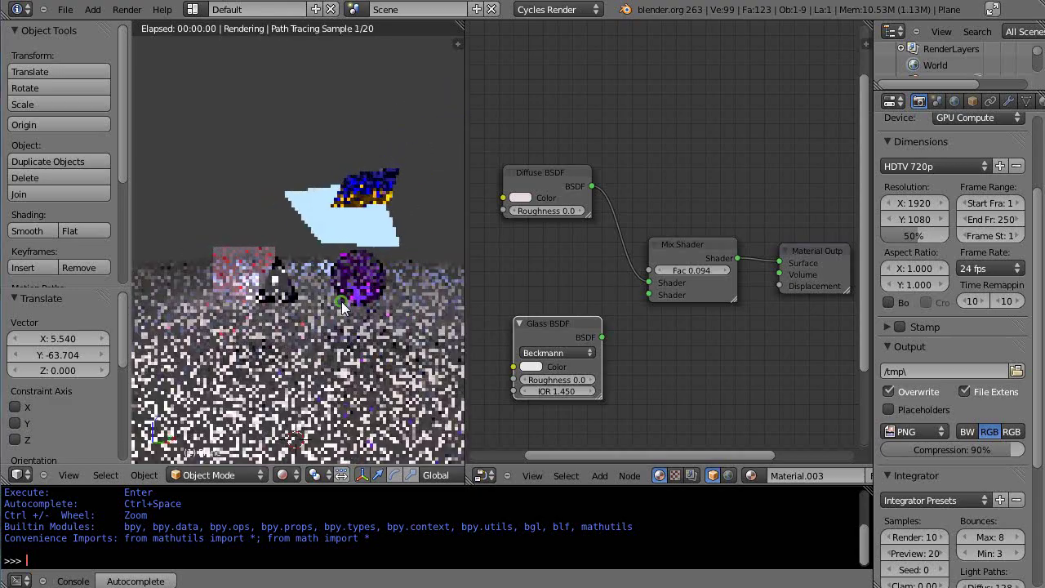
# Select emission plane Plane.001 and widen the 3D view over the node editor
pyautogui.rightClick(344, 237)
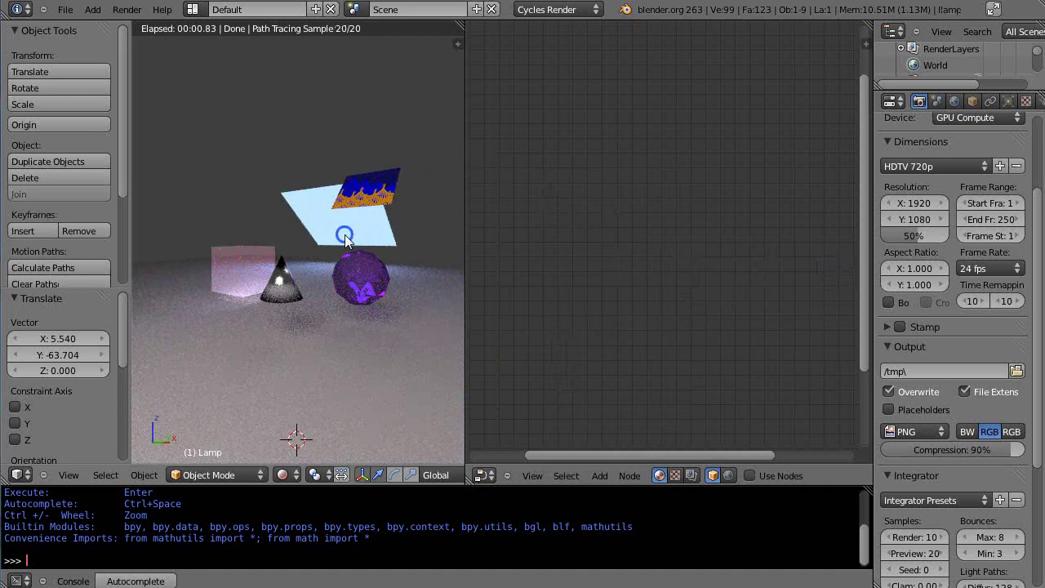
pyautogui.rightClick(344, 238)
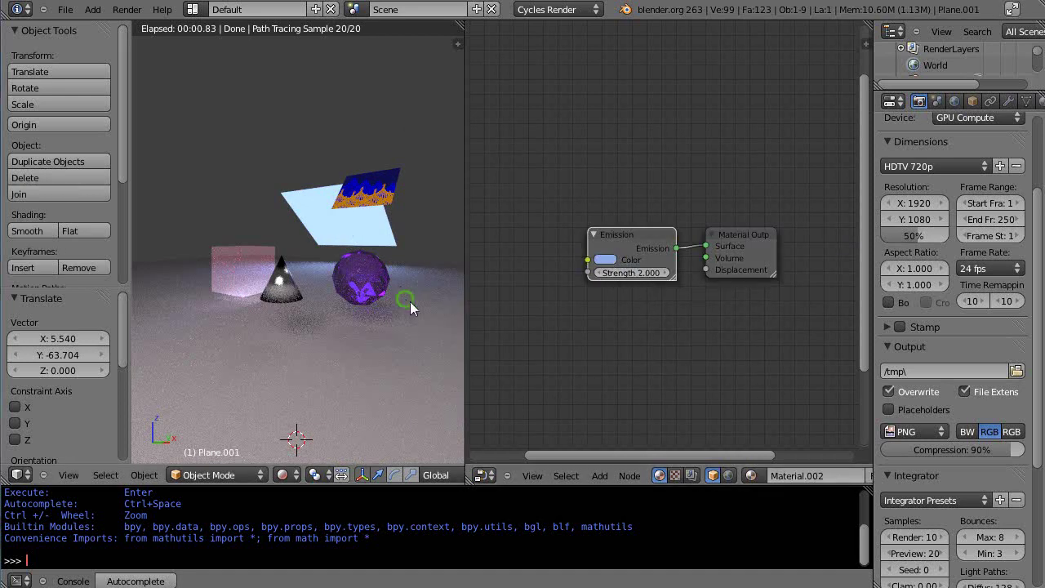
pyautogui.moveTo(411, 301); pyautogui.dragTo(369, 318, button='middle')
pyautogui.scroll(2, 376, 299)
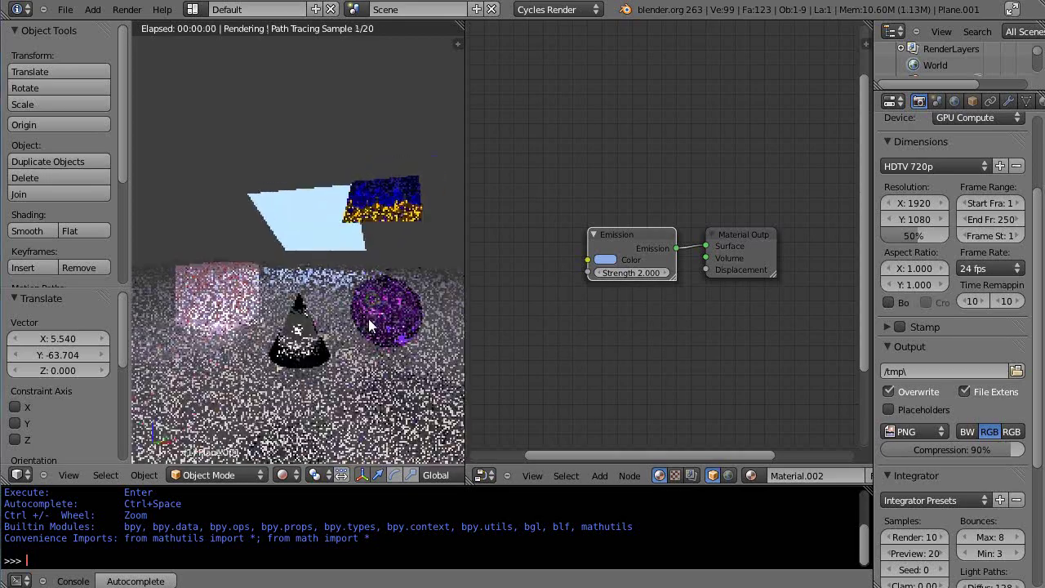
pyautogui.moveTo(466, 338); pyautogui.dragTo(666, 336)
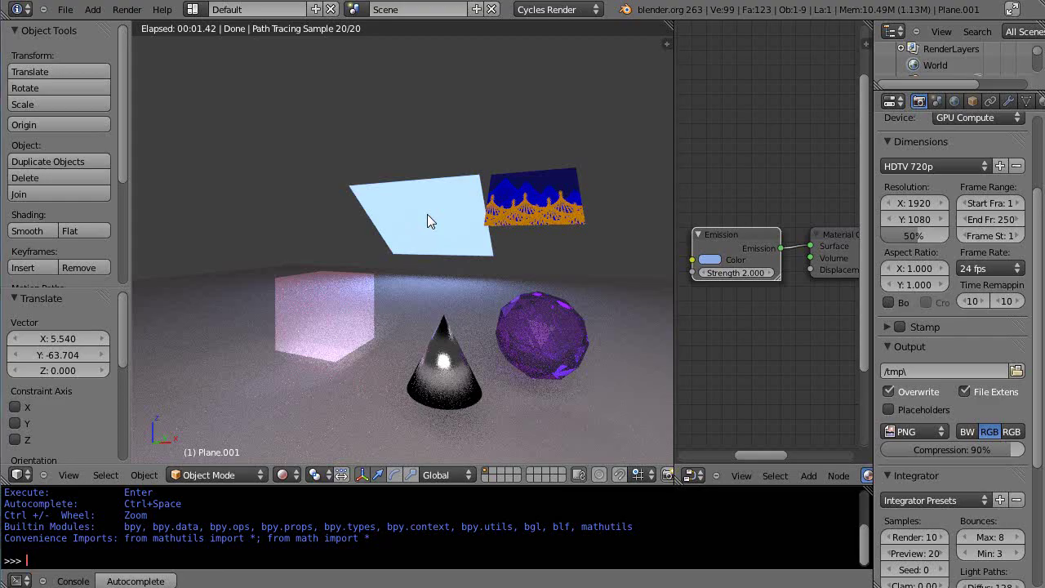
# Scale the emission plane Plane.001 to -2.761 on all axes, then orbit to inspect it
pyautogui.press('s')
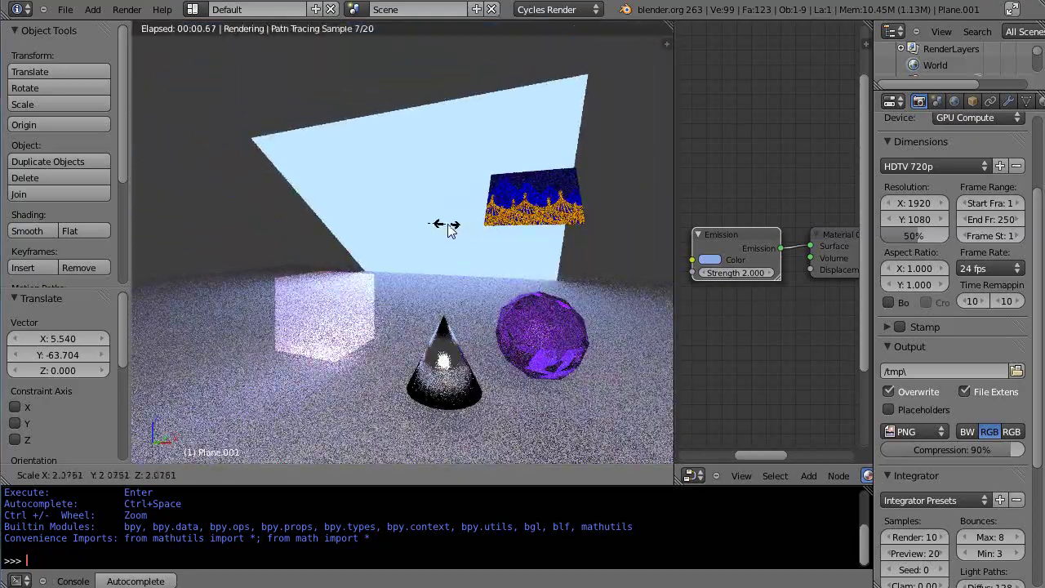
pyautogui.click(454, 228)
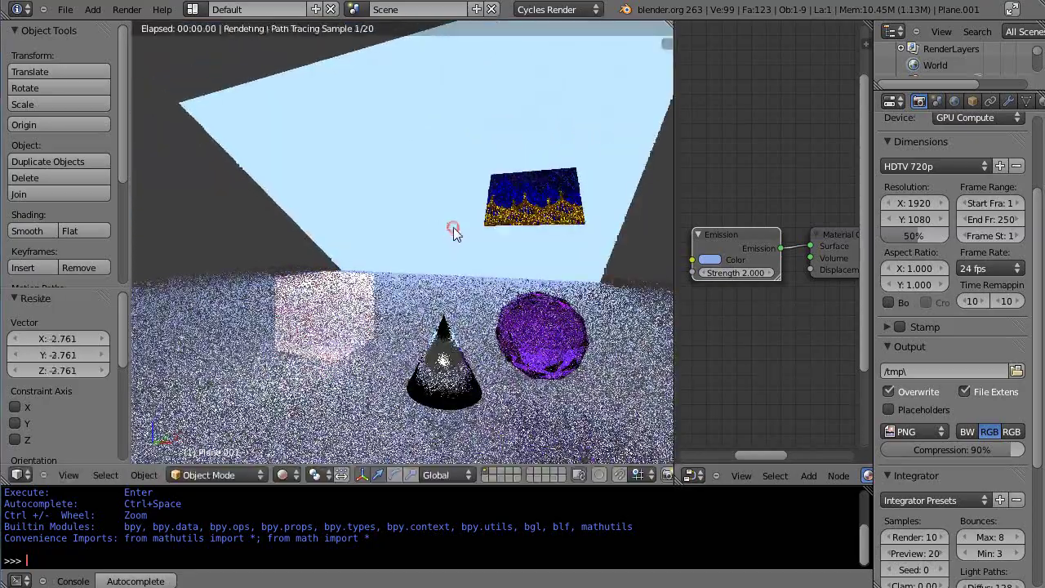
pyautogui.press('KP_1')
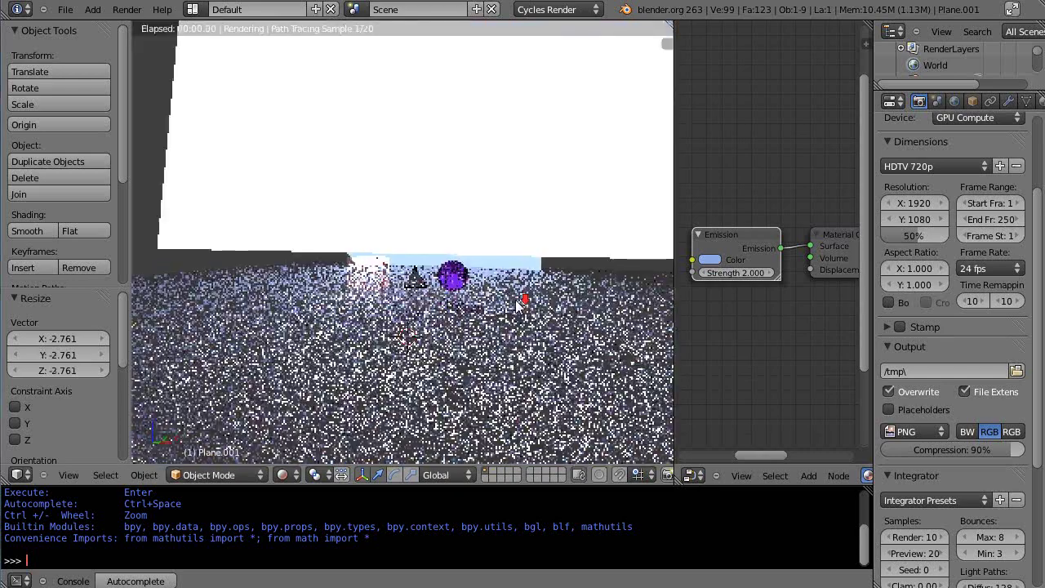
pyautogui.press('KP_4')
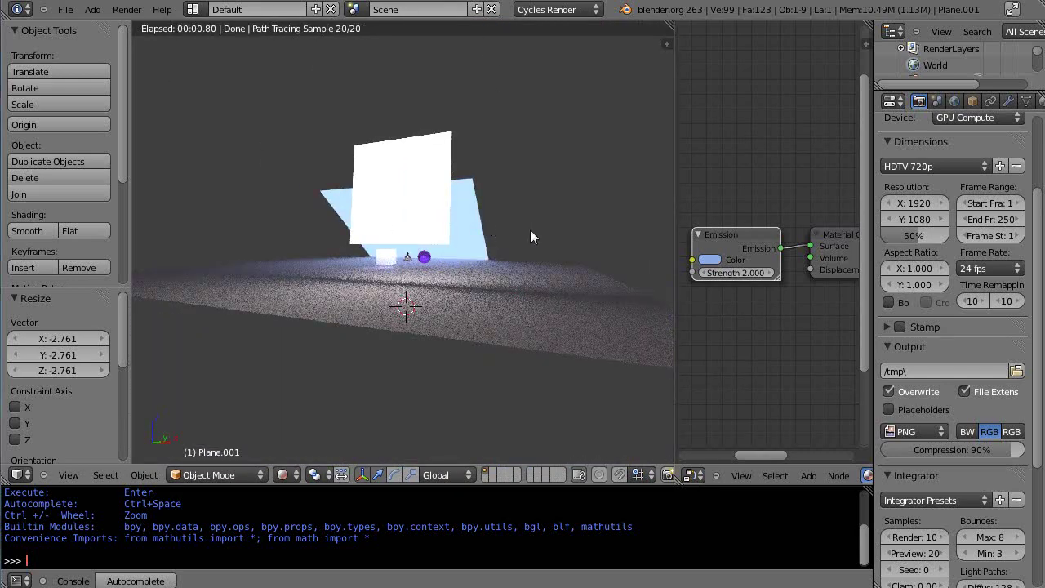
pyautogui.scroll(3, 530, 239)
pyautogui.scroll(-3, 531, 243)
pyautogui.moveTo(488, 235); pyautogui.dragTo(374, 271, button='middle')
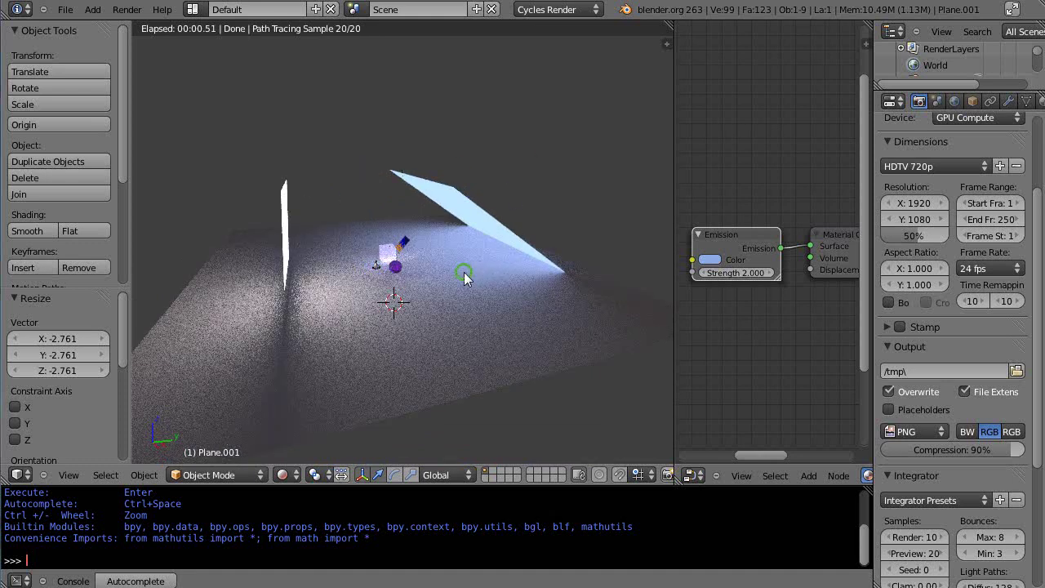
pyautogui.moveTo(463, 272); pyautogui.dragTo(498, 367, button='middle')
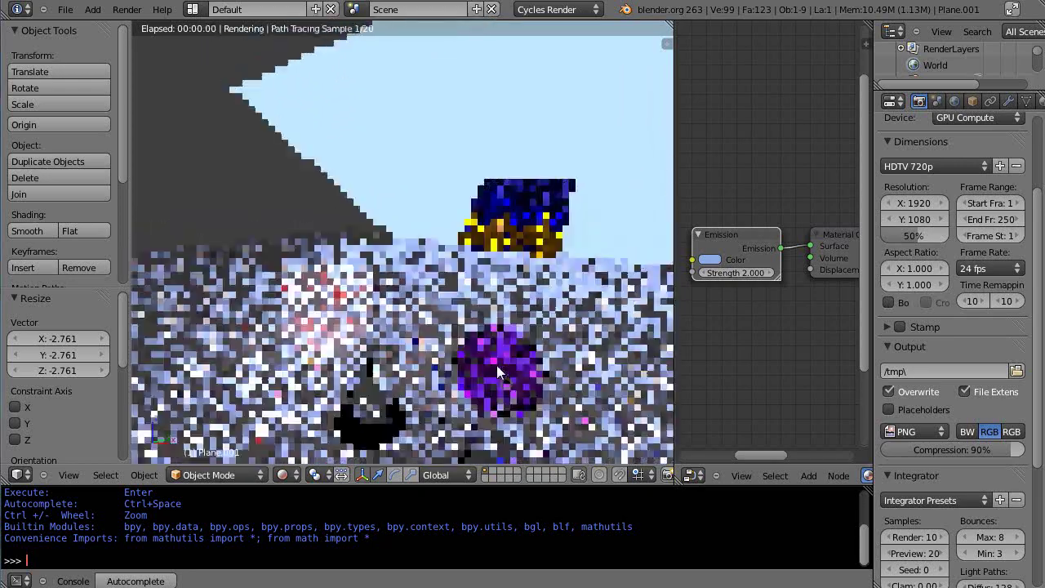